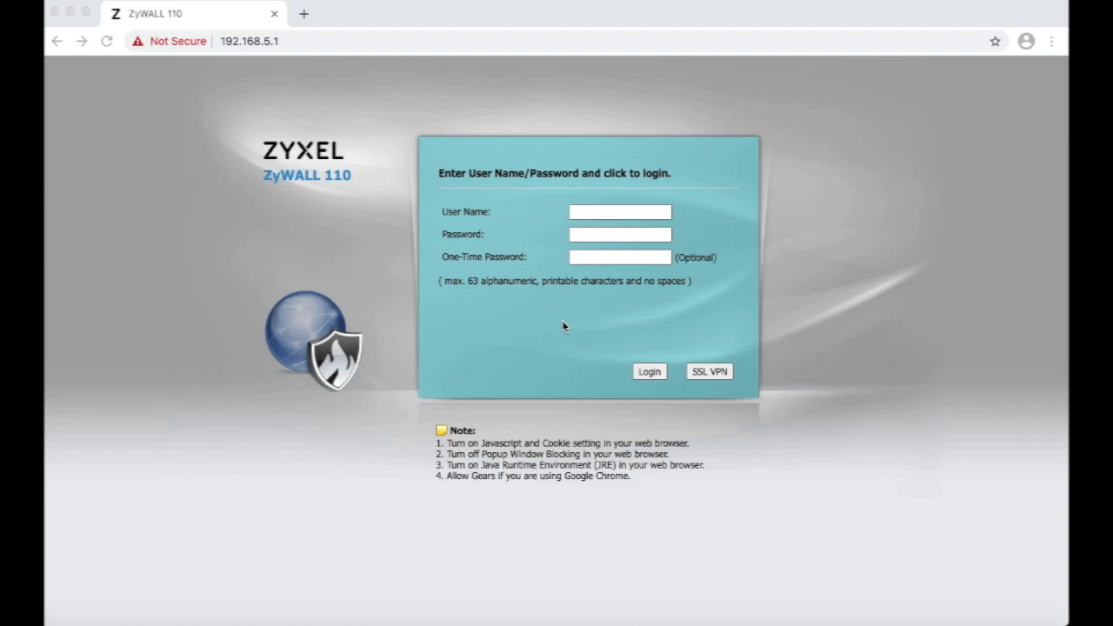
Log in to the configurator with the admin user name and the administrator password.
{"action": "left_click", "coordinate": [583, 214]}
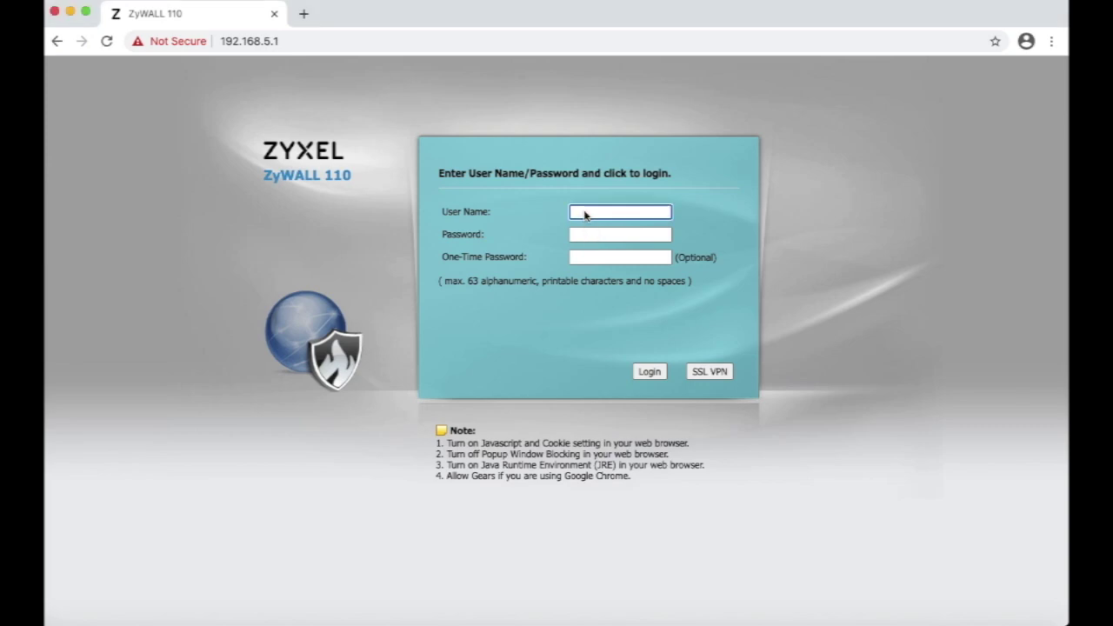
{"action": "type", "text": "ad"}
{"action": "key", "text": "BackSpace"}
{"action": "key", "text": "BackSpace"}
{"action": "type", "text": "admin"}
{"action": "key", "text": "Tab"}
{"action": "type", "text": "************"}
{"action": "key", "text": "Return"}
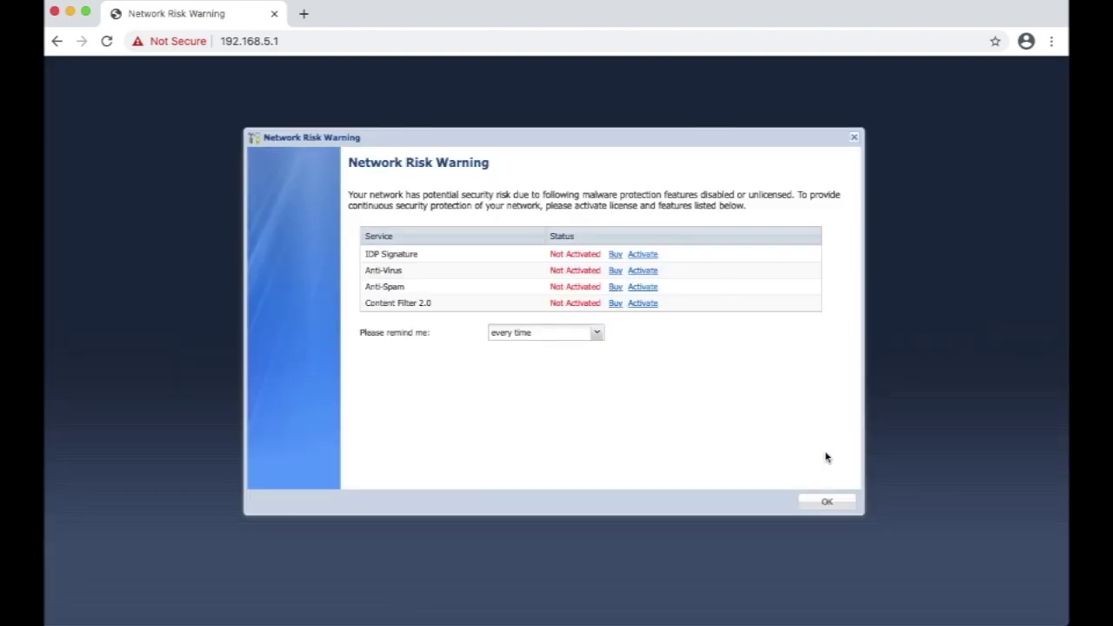
Set the Network Risk Warning's reminder option to never.
{"action": "left_click", "coordinate": [598, 337]}
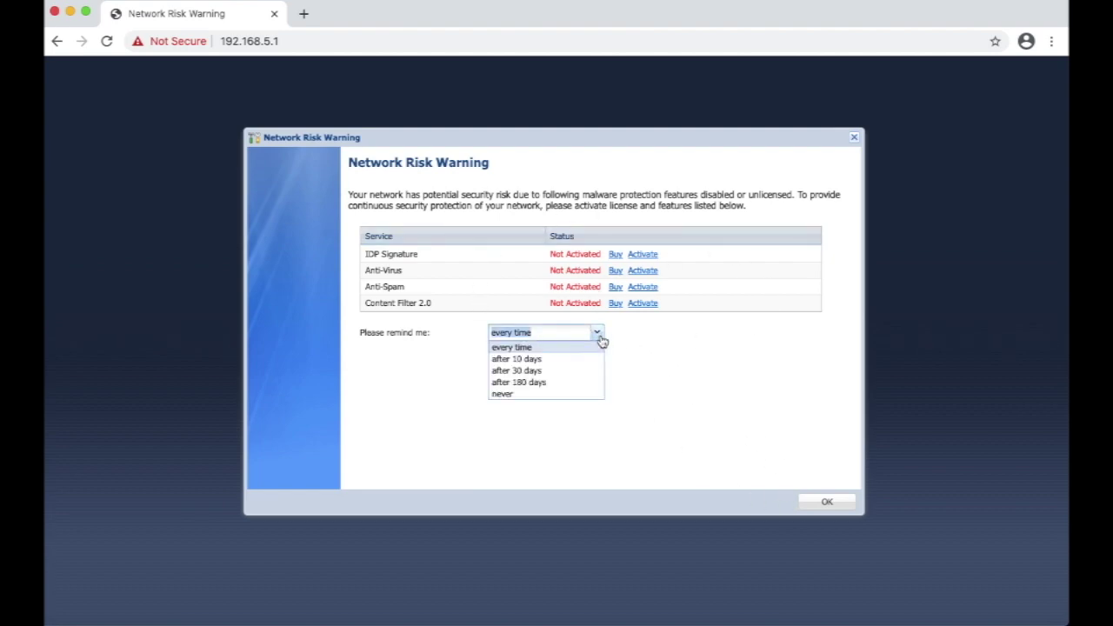
{"action": "left_click", "coordinate": [541, 392]}
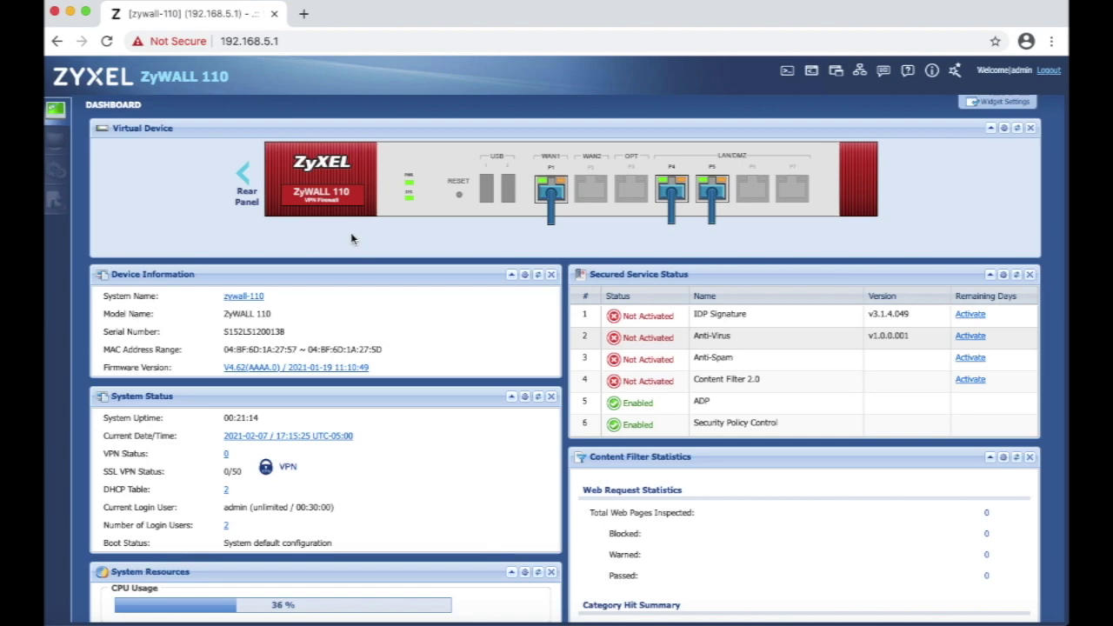
Go to Configuration > Network > NAT and begin adding a new NAT rule.
{"action": "left_click", "coordinate": [73, 170]}
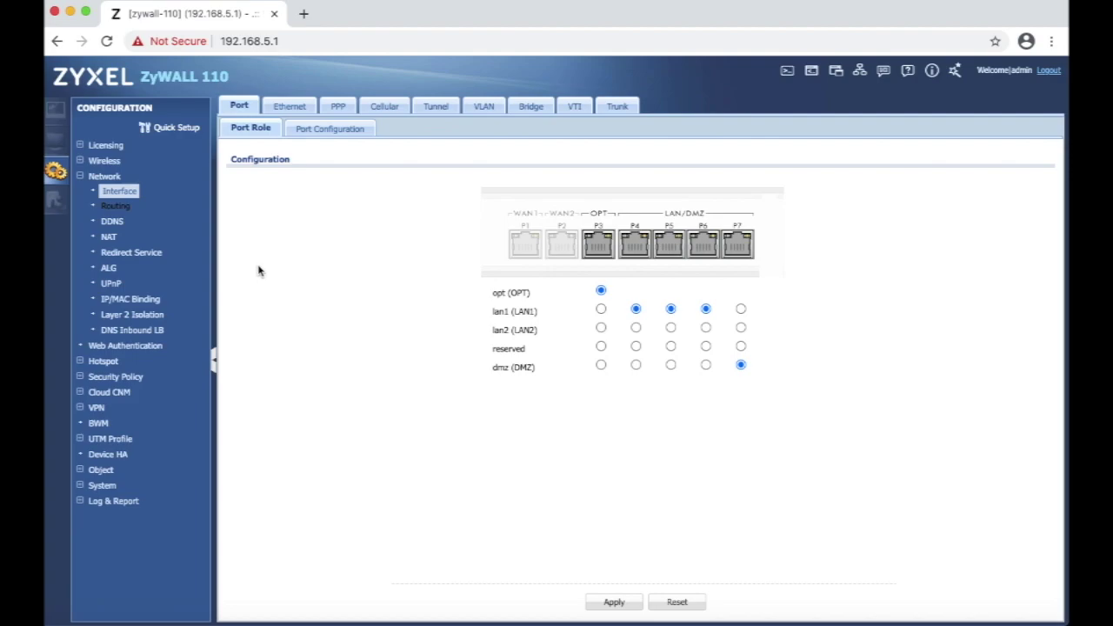
{"action": "left_click", "coordinate": [106, 237]}
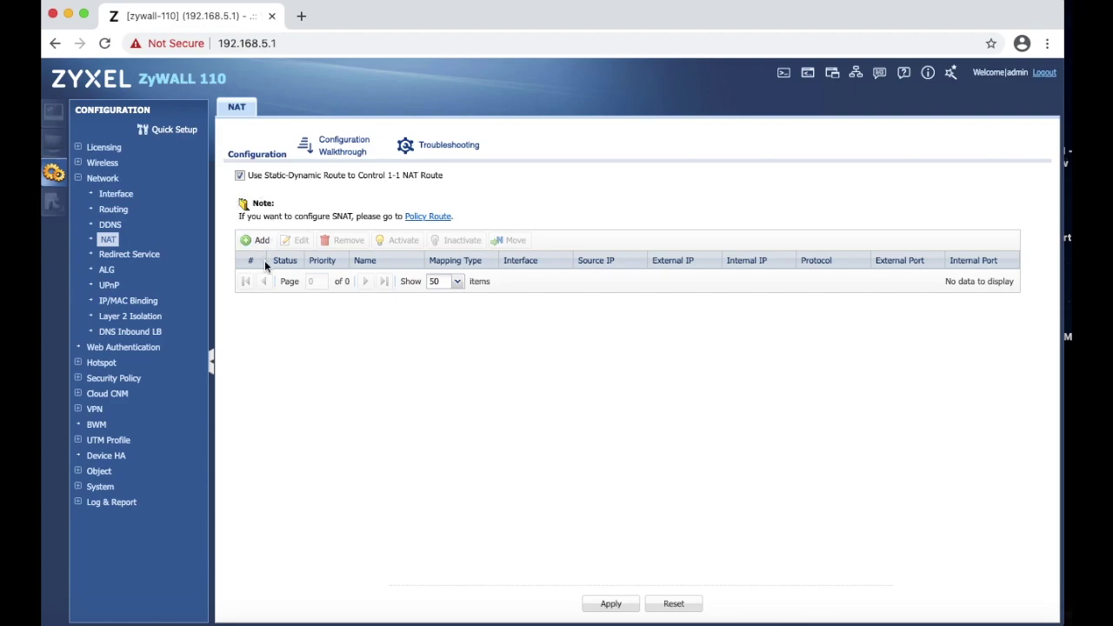
{"action": "left_click", "coordinate": [257, 240]}
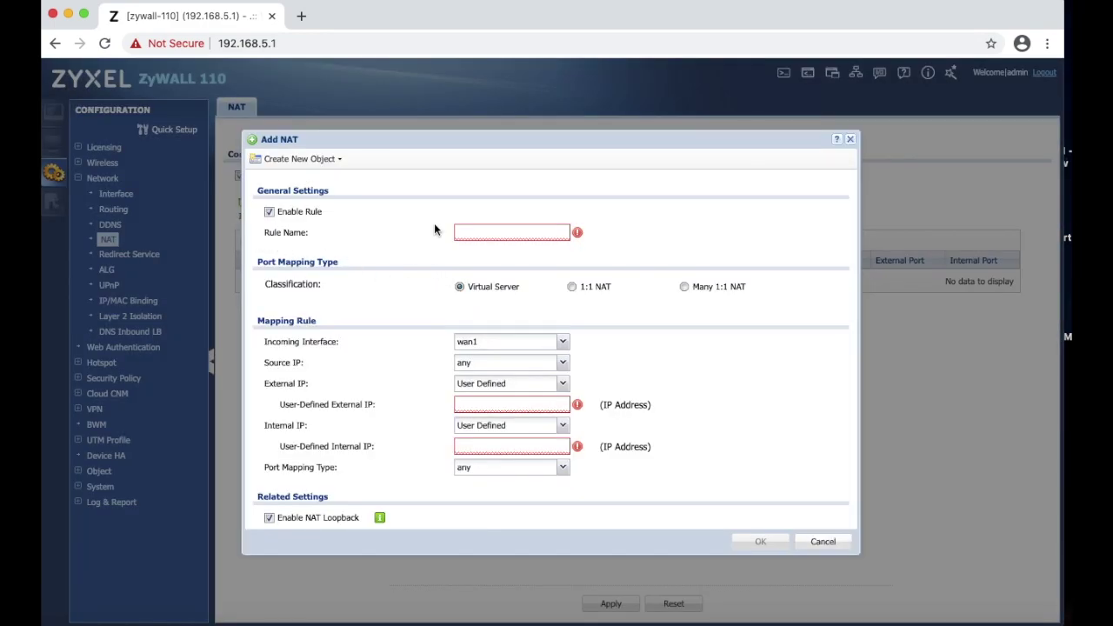
Enter WebServerPort80 as the new NAT rule's name.
{"action": "left_click", "coordinate": [496, 232]}
{"action": "type", "text": "WebServ"}
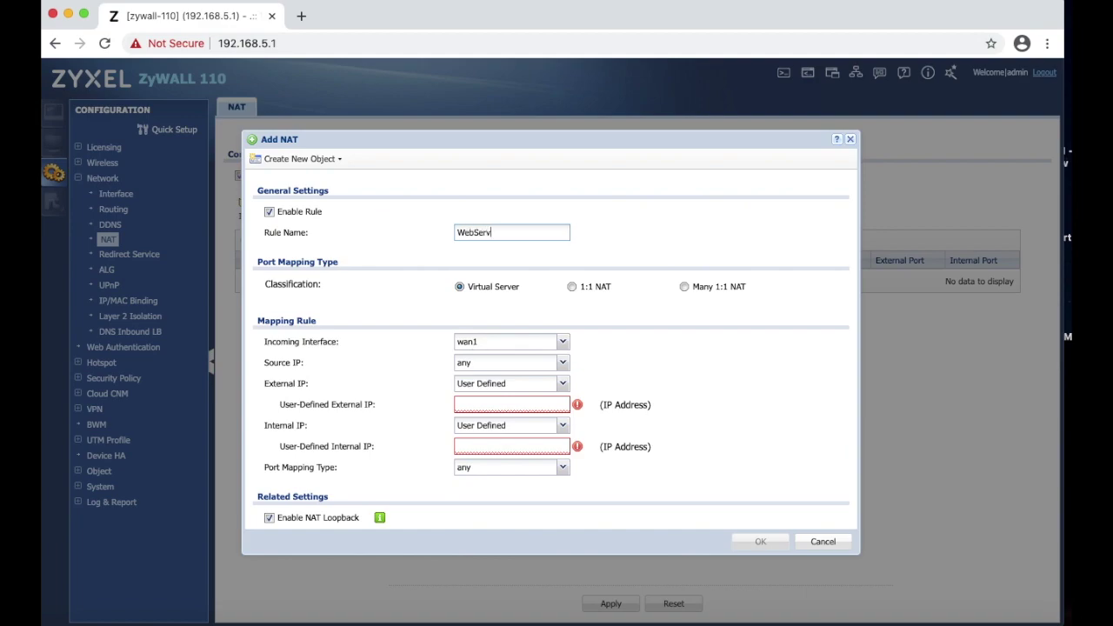
{"action": "type", "text": "erPort80"}
{"action": "left_click", "coordinate": [563, 383]}
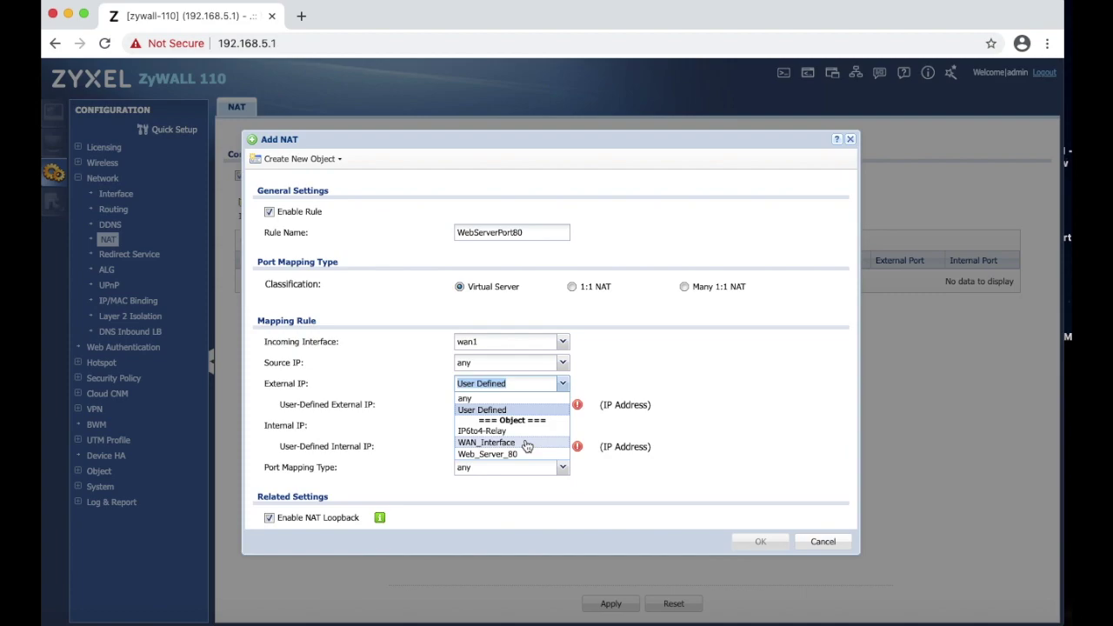
{"action": "left_click", "coordinate": [301, 159]}
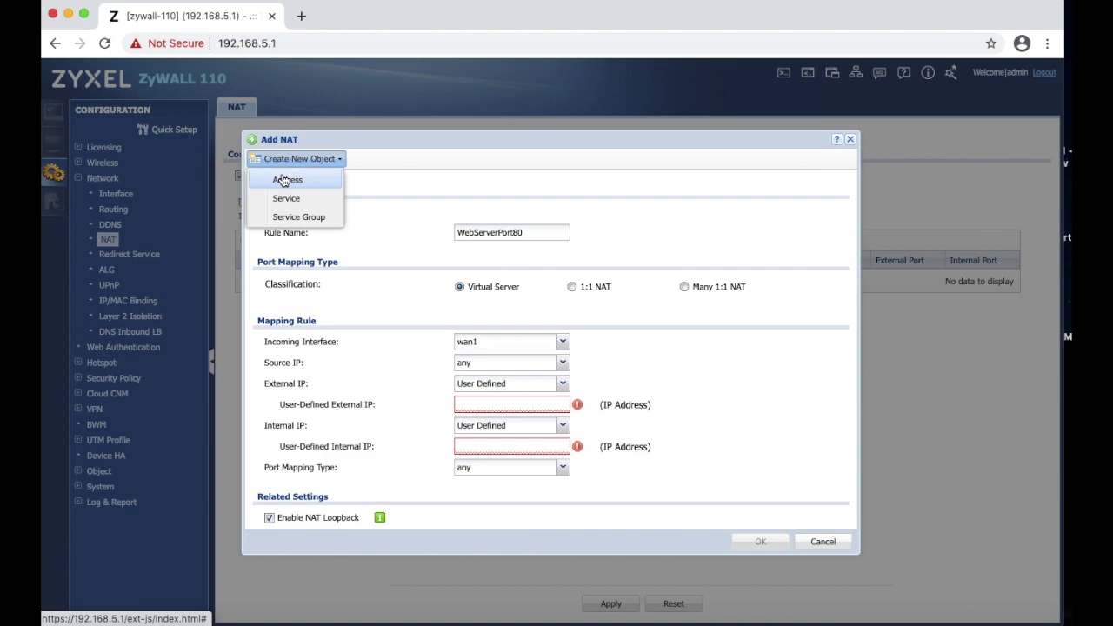
{"action": "left_click", "coordinate": [286, 180]}
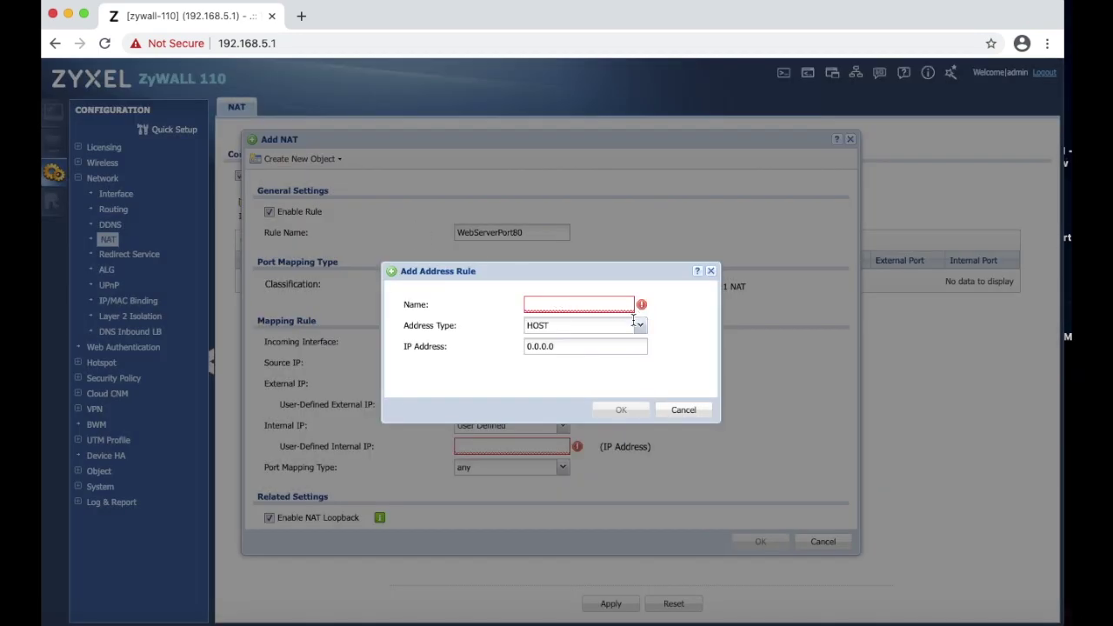
{"action": "left_click", "coordinate": [599, 303]}
{"action": "type", "text": "Wan"}
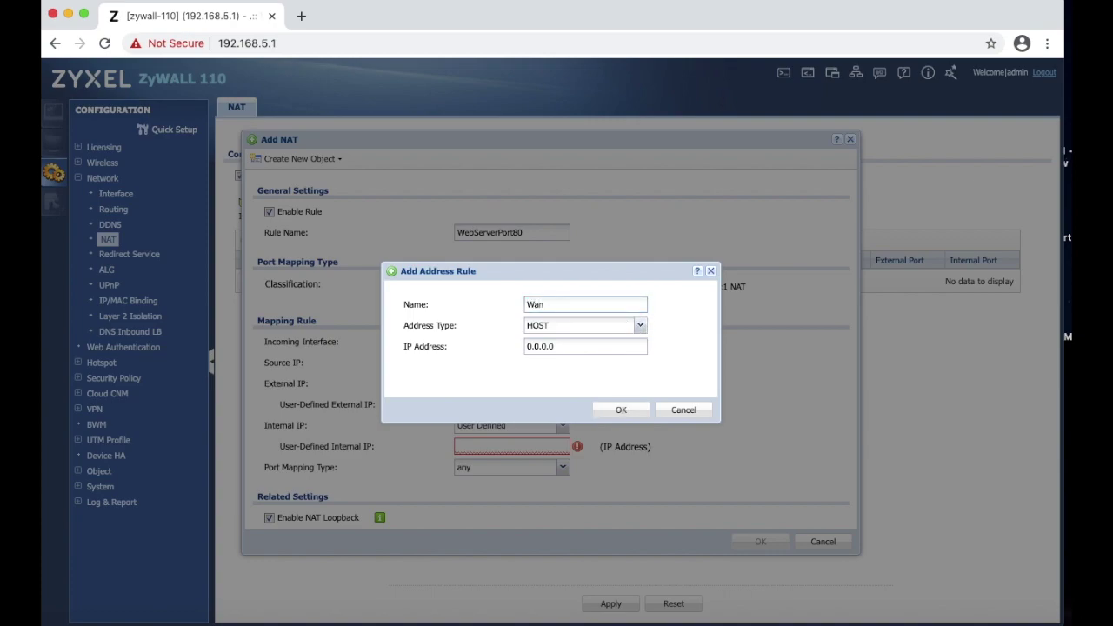
{"action": "type", "text": "_IP"}
{"action": "left_click", "coordinate": [641, 327]}
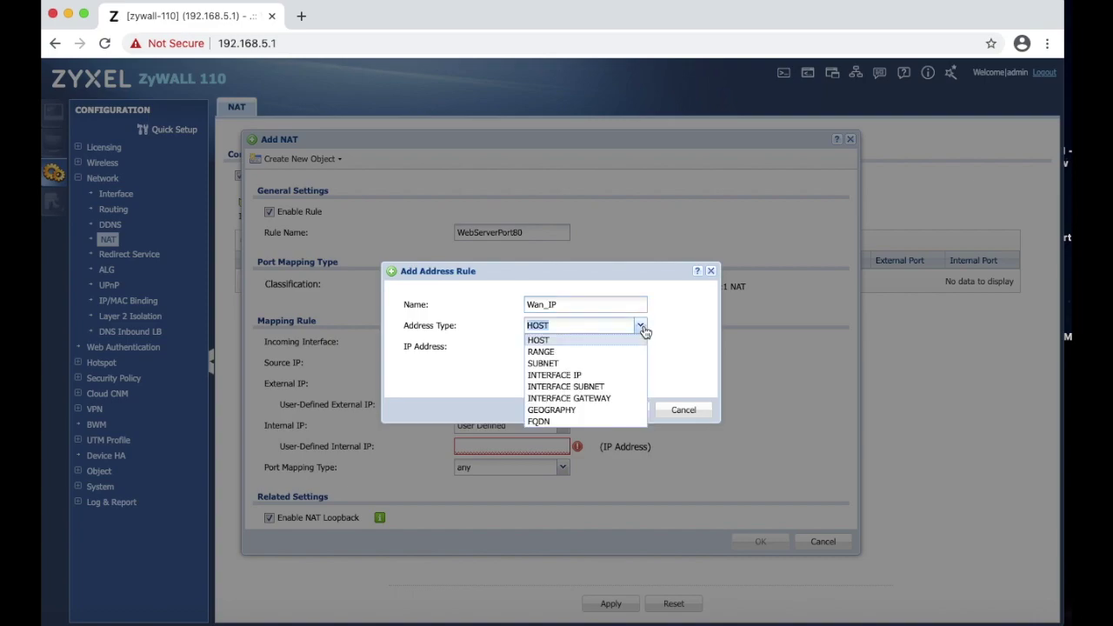
{"action": "left_click", "coordinate": [596, 374]}
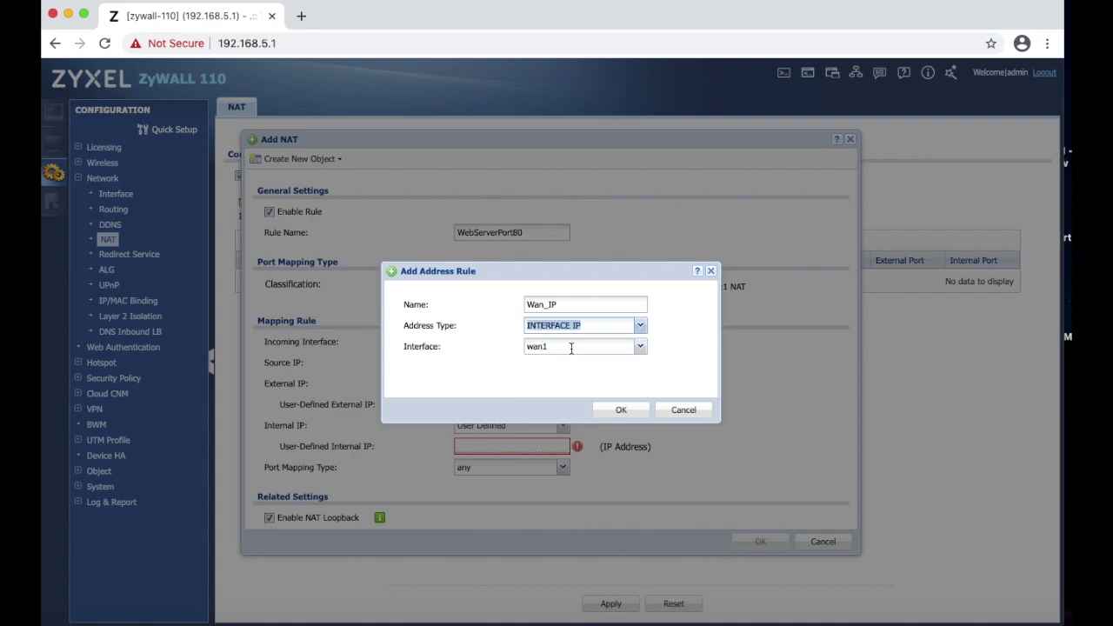
{"action": "left_click", "coordinate": [563, 347]}
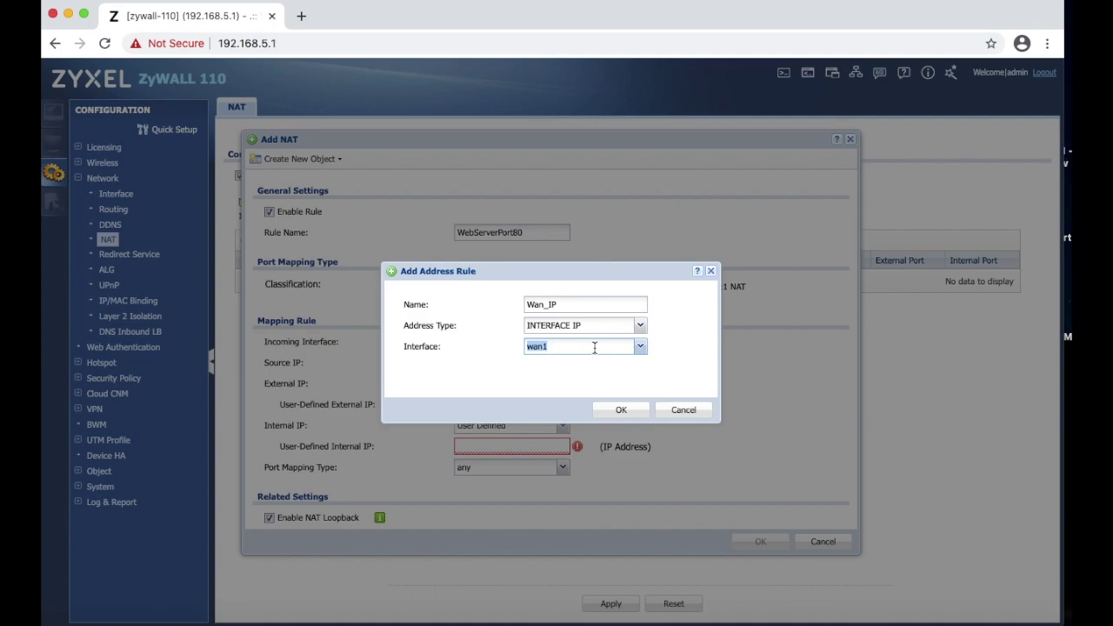
{"action": "left_click", "coordinate": [683, 409]}
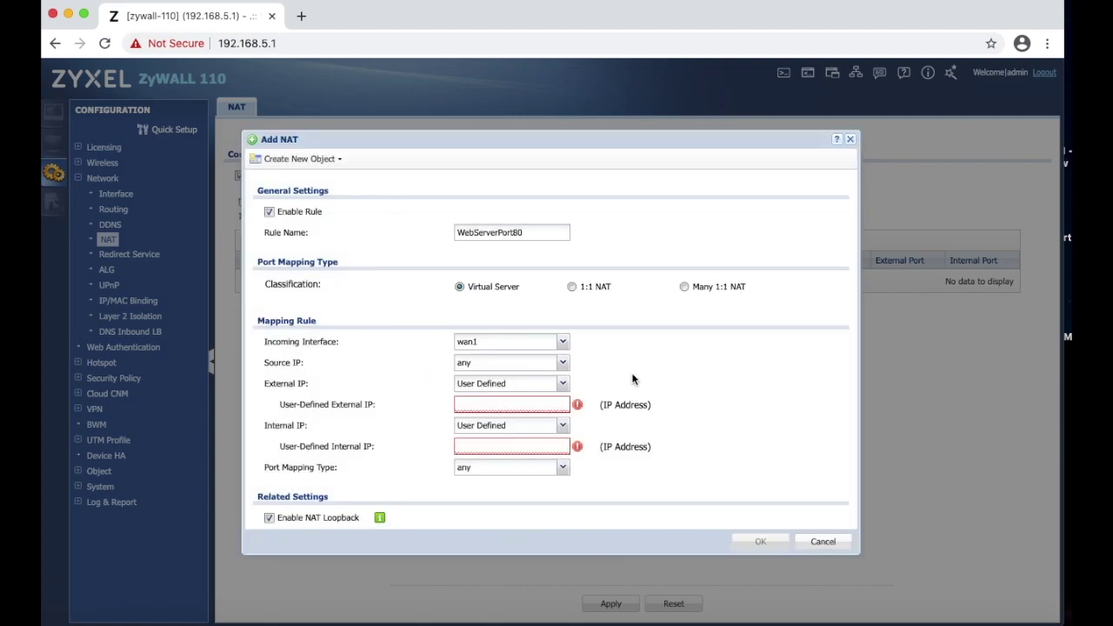
Choose WAN_Interface as the WebServerPort80 rule's External IP.
{"action": "left_click", "coordinate": [562, 385]}
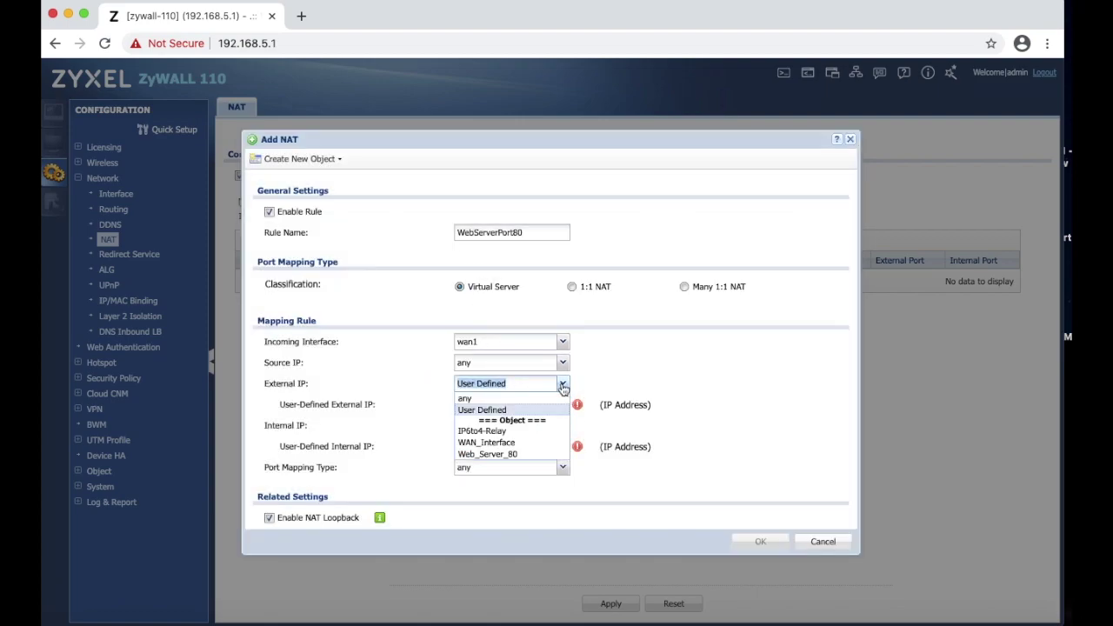
{"action": "left_click", "coordinate": [517, 443]}
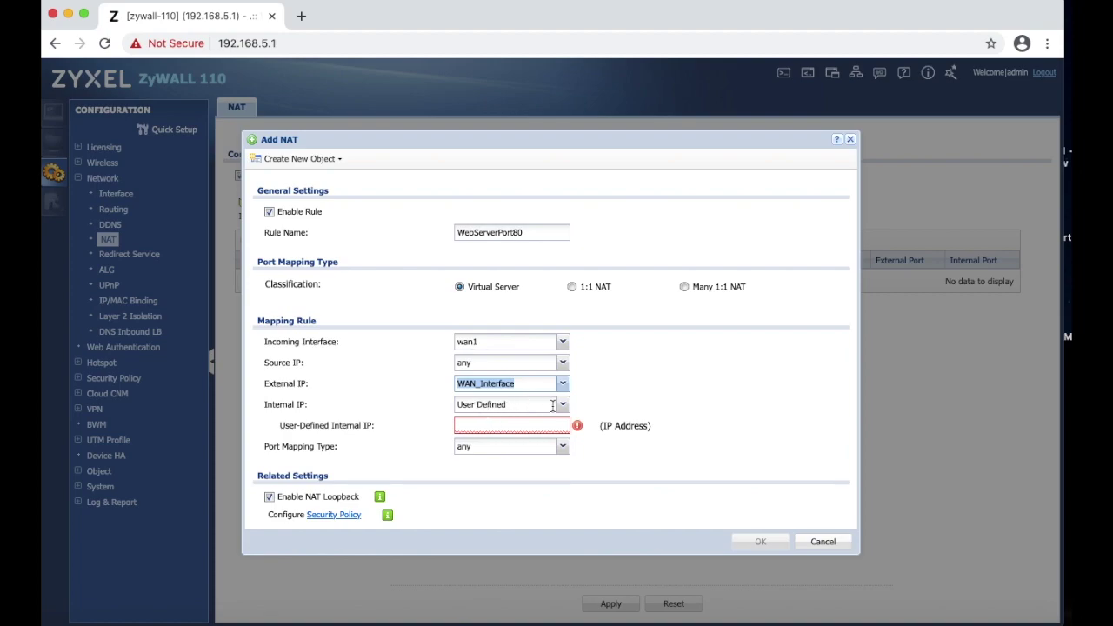
{"action": "left_click", "coordinate": [310, 160]}
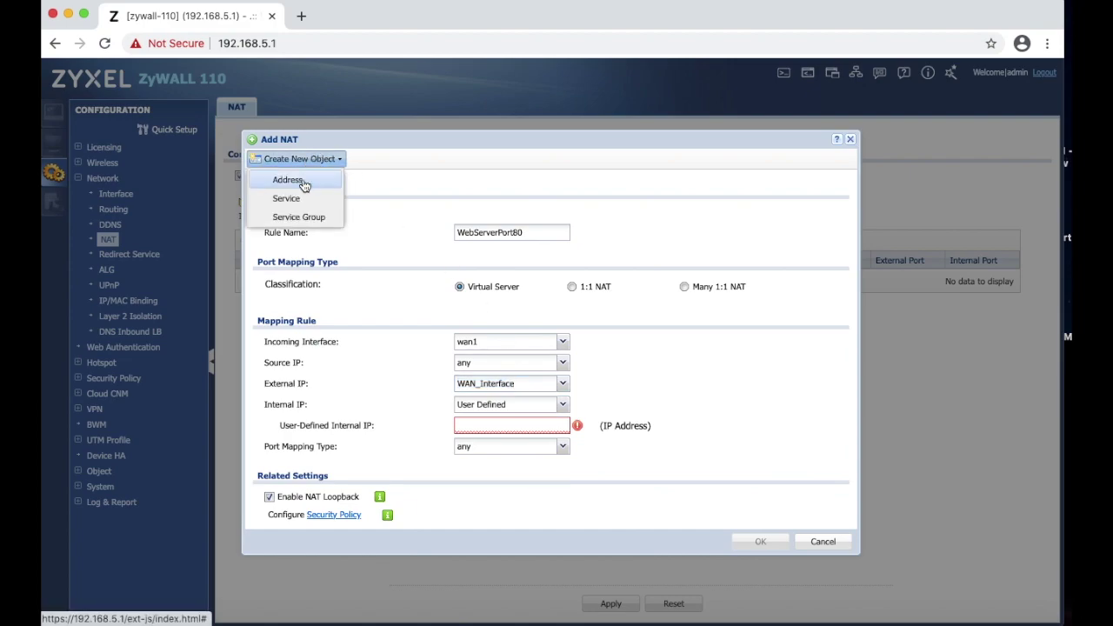
Create a HOST address object named ServerWebPort80 with IP 192.168.5.100.
{"action": "left_click", "coordinate": [302, 180]}
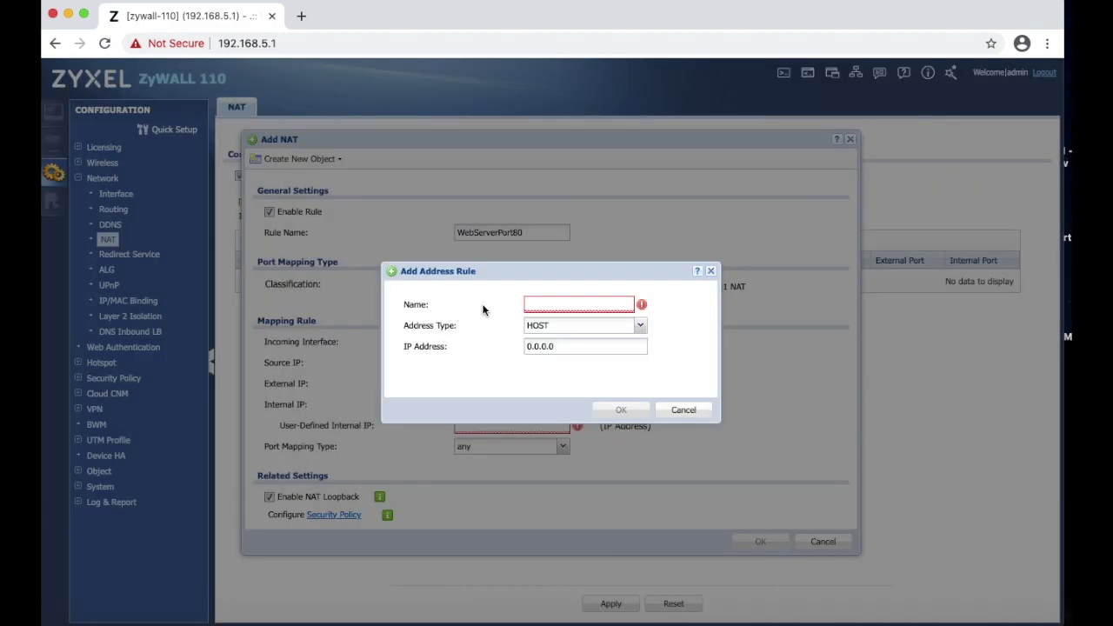
{"action": "left_click", "coordinate": [546, 302]}
{"action": "type", "text": "Server"}
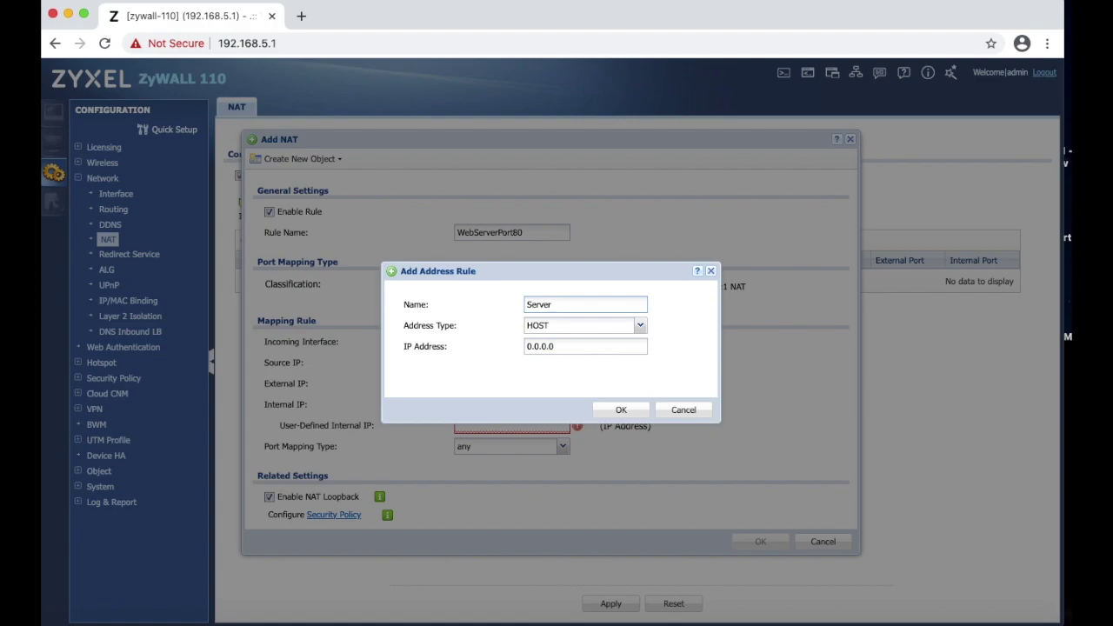
{"action": "type", "text": "WebPort80"}
{"action": "left_click_drag", "start_coordinate": [563, 342], "coordinate": [485, 344]}
{"action": "type", "text": "192.1"}
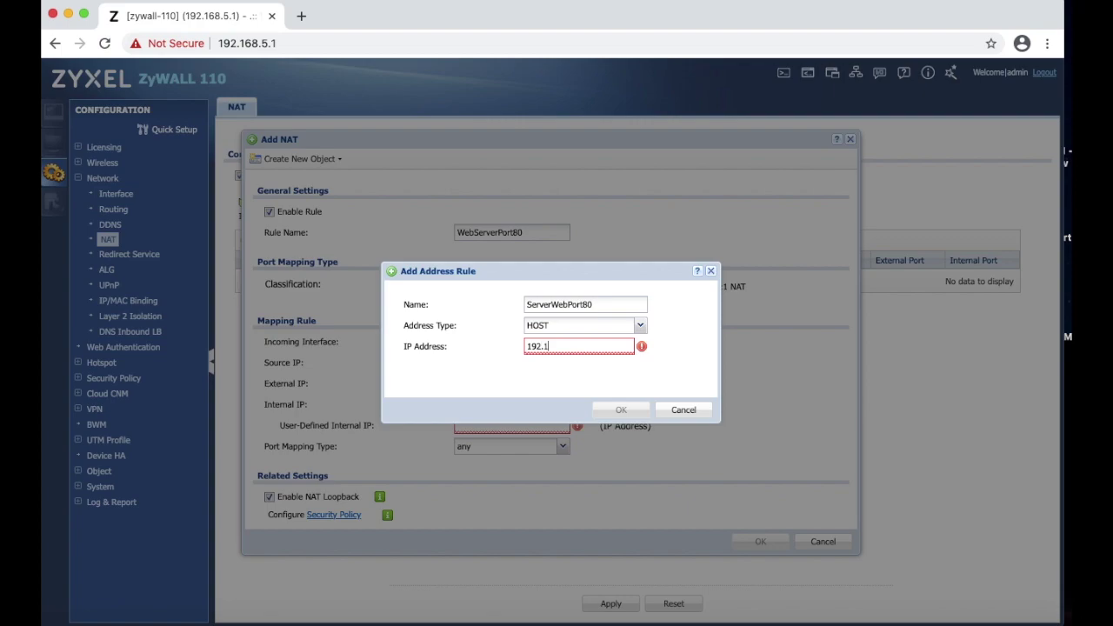
{"action": "type", "text": "68.5.1"}
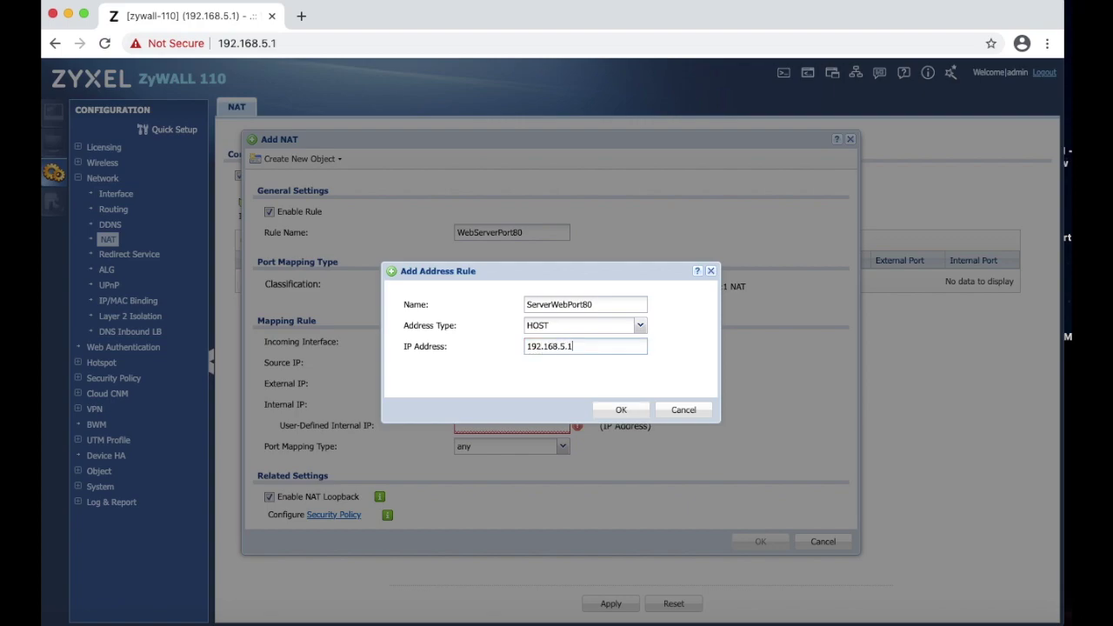
{"action": "type", "text": "00"}
Save the ServerWebPort80 object, set Internal IP to Web_Server_80, and save WebServerPort80.
{"action": "left_click", "coordinate": [624, 412]}
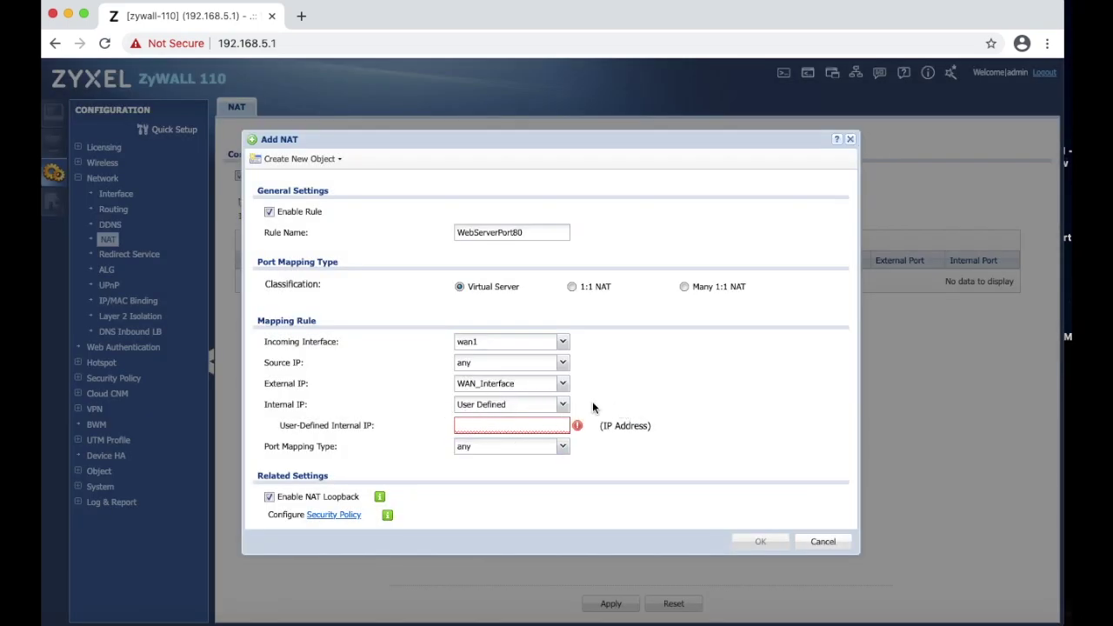
{"action": "left_click", "coordinate": [562, 406]}
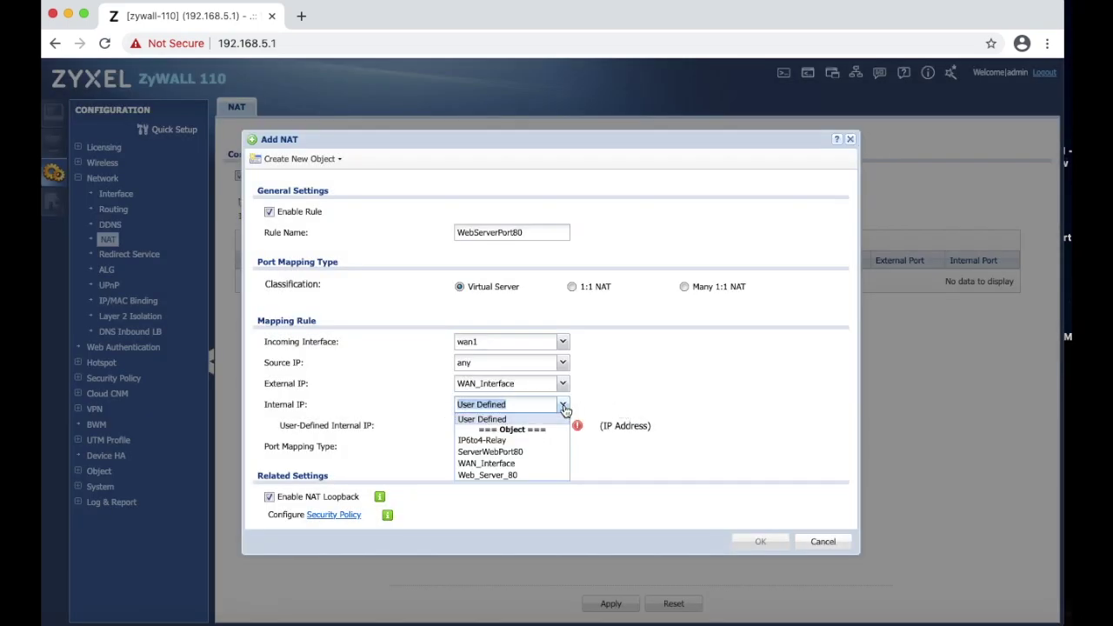
{"action": "left_click", "coordinate": [506, 476]}
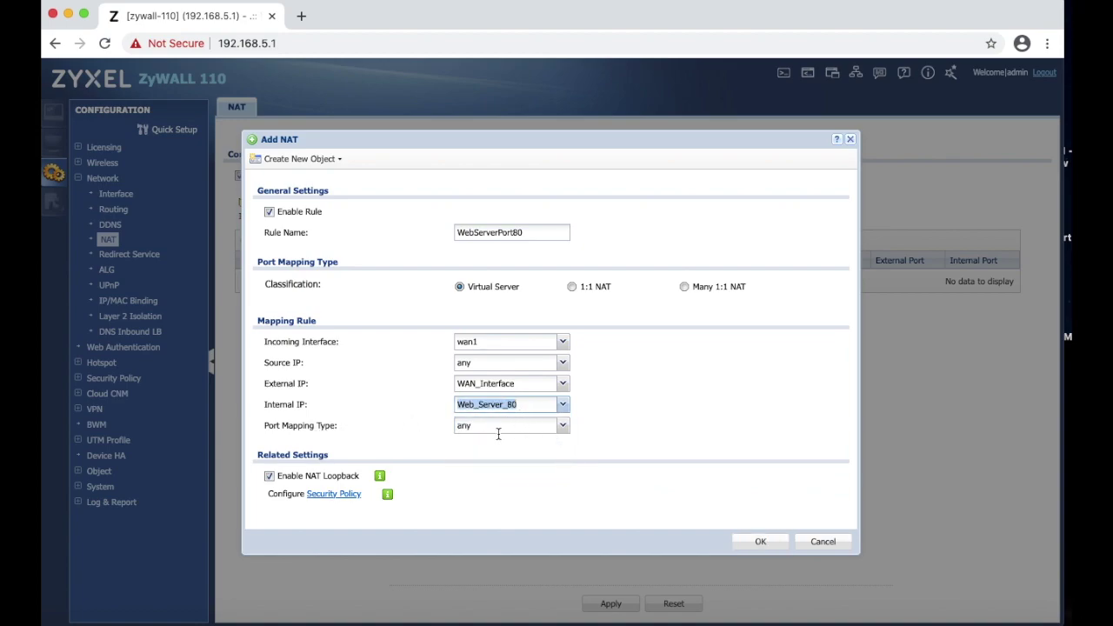
{"action": "left_click", "coordinate": [774, 544]}
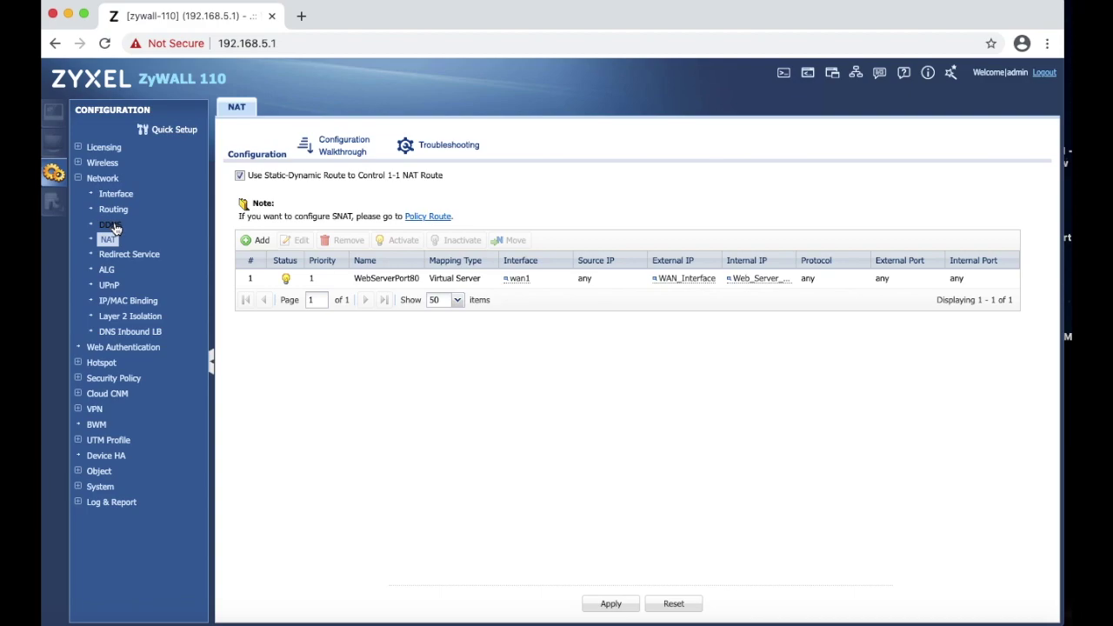
Open Security Policy > Policy Control in the navigation tree.
{"action": "left_click", "coordinate": [112, 379]}
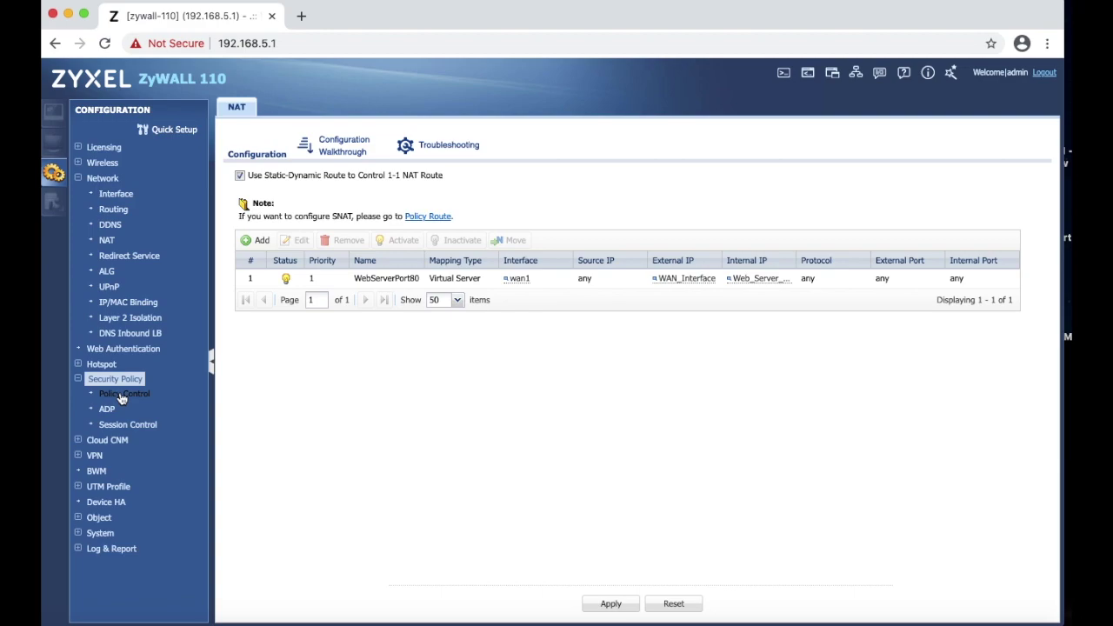
{"action": "left_click", "coordinate": [121, 396]}
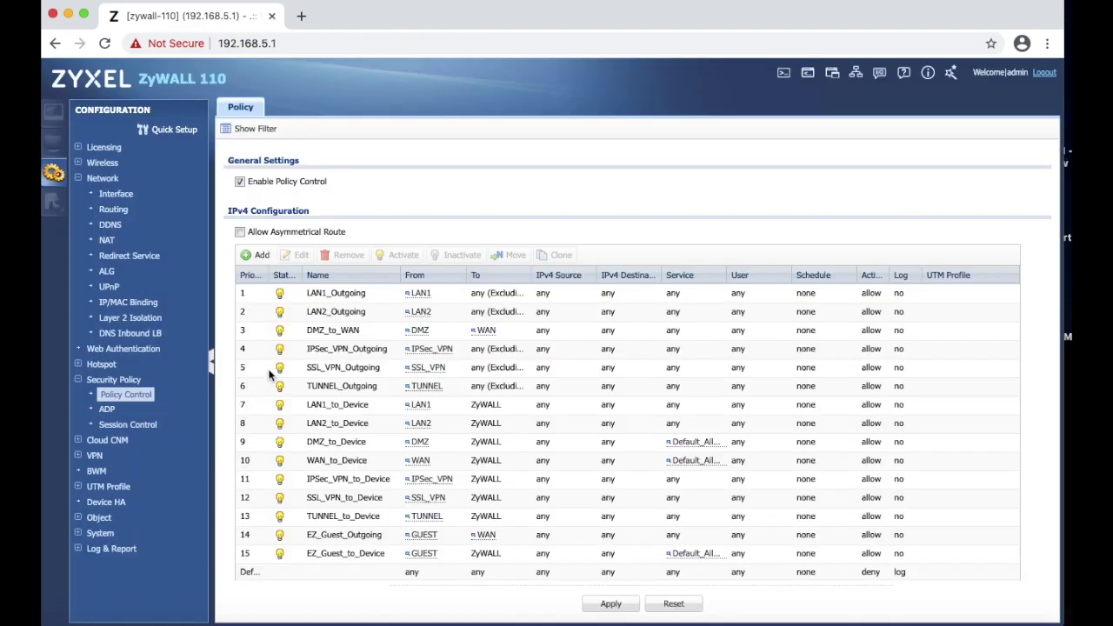
Add a security policy named PortForwarding_80 with From set to WAN.
{"action": "left_click", "coordinate": [260, 257]}
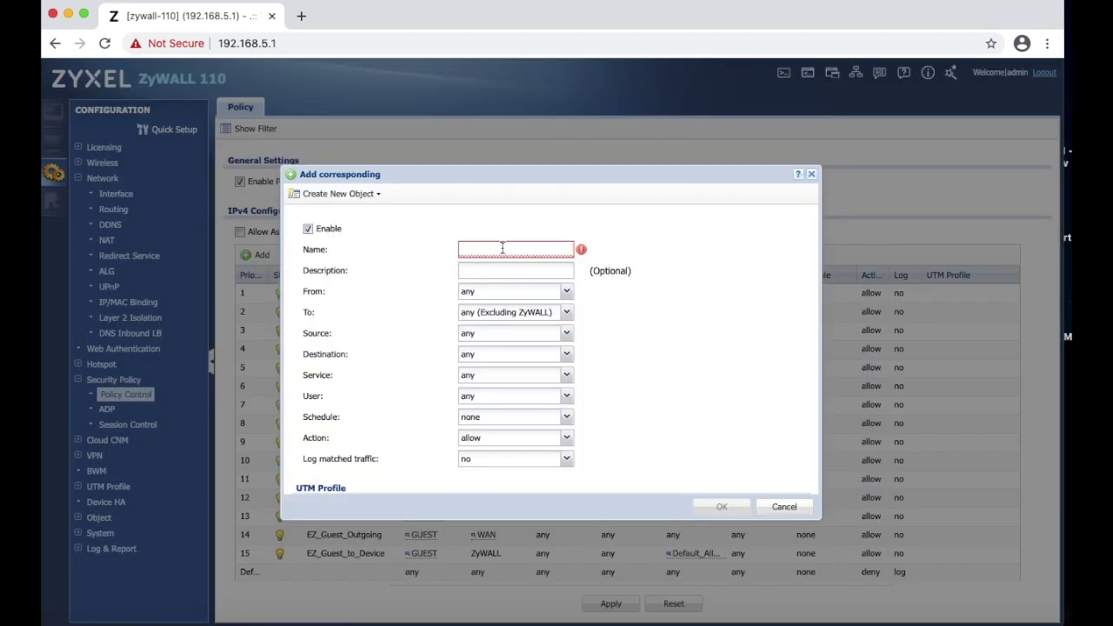
{"action": "left_click", "coordinate": [506, 247]}
{"action": "type", "text": "Po"}
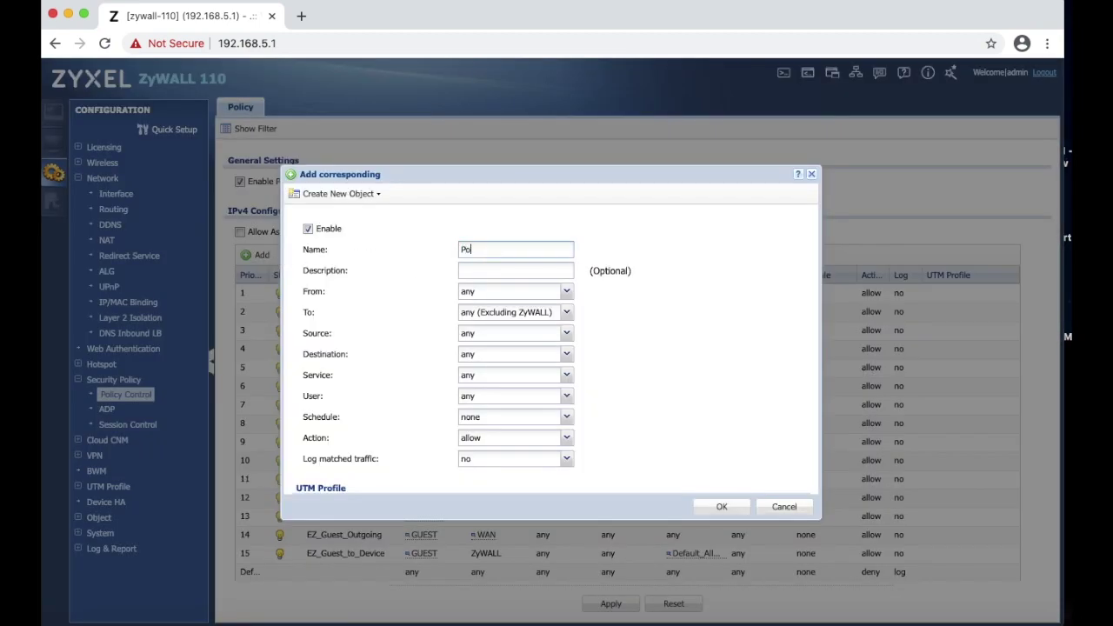
{"action": "type", "text": "rtForwarding_80"}
{"action": "left_click", "coordinate": [537, 299]}
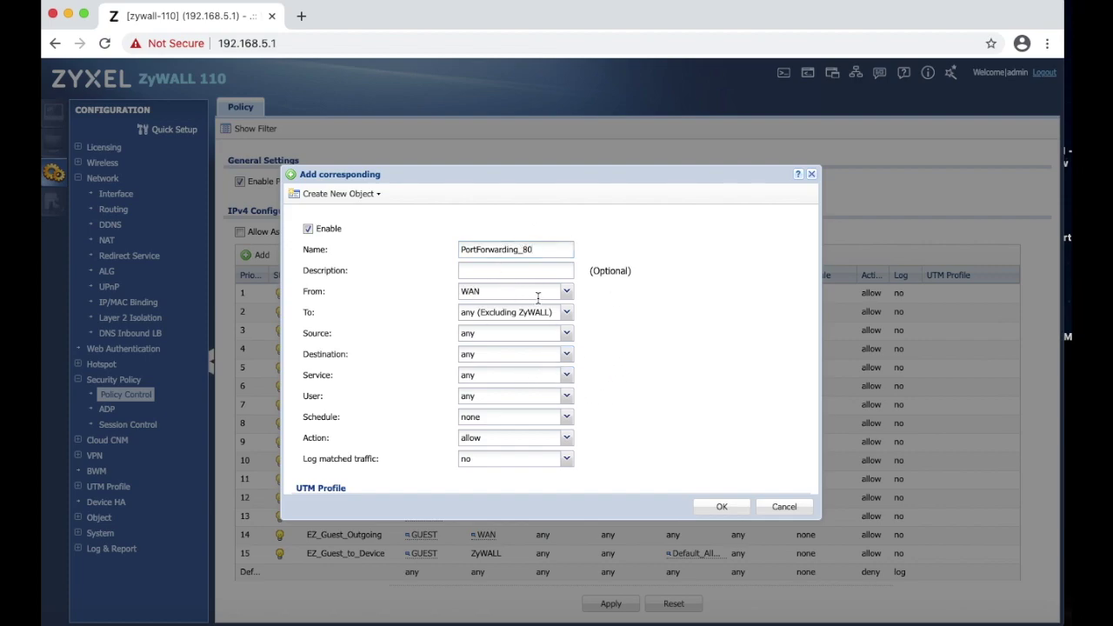
{"action": "left_click", "coordinate": [566, 354]}
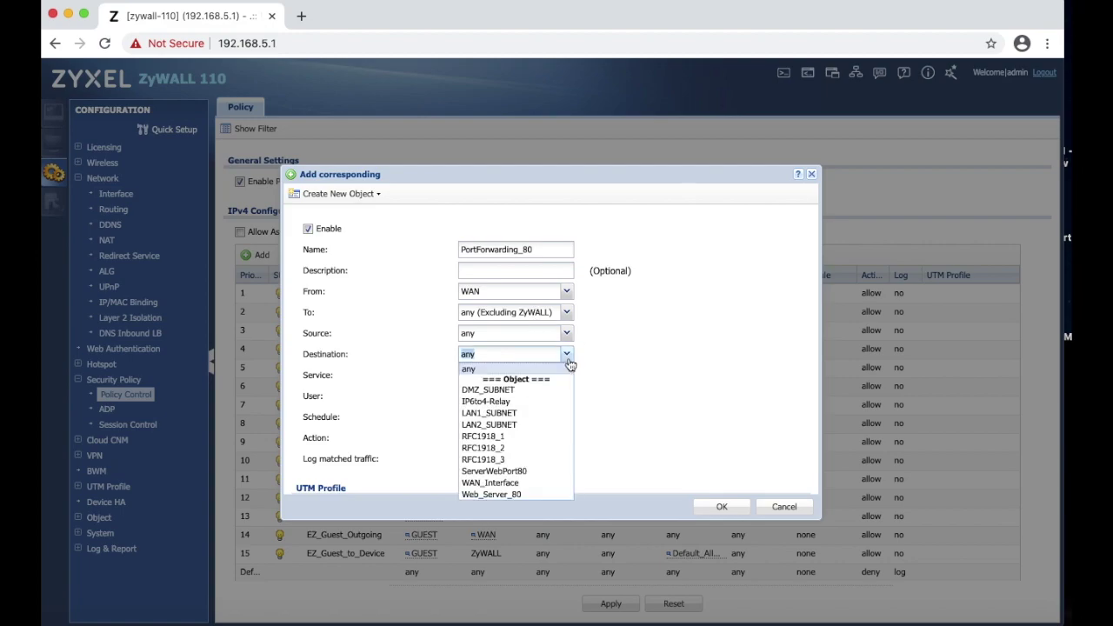
Set PortForwarding_80's Destination to Web_Server_80 and browse the Service list.
{"action": "left_click", "coordinate": [507, 494]}
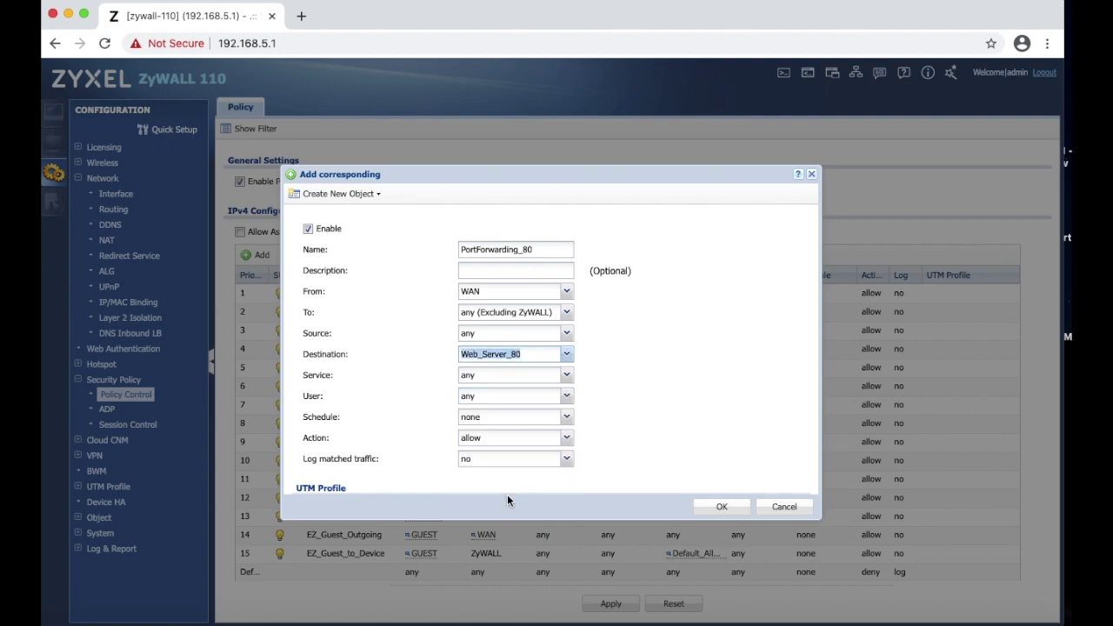
{"action": "left_click", "coordinate": [566, 379]}
{"action": "scroll", "coordinate": [532, 501], "scroll_direction": "down", "scroll_amount": 10}
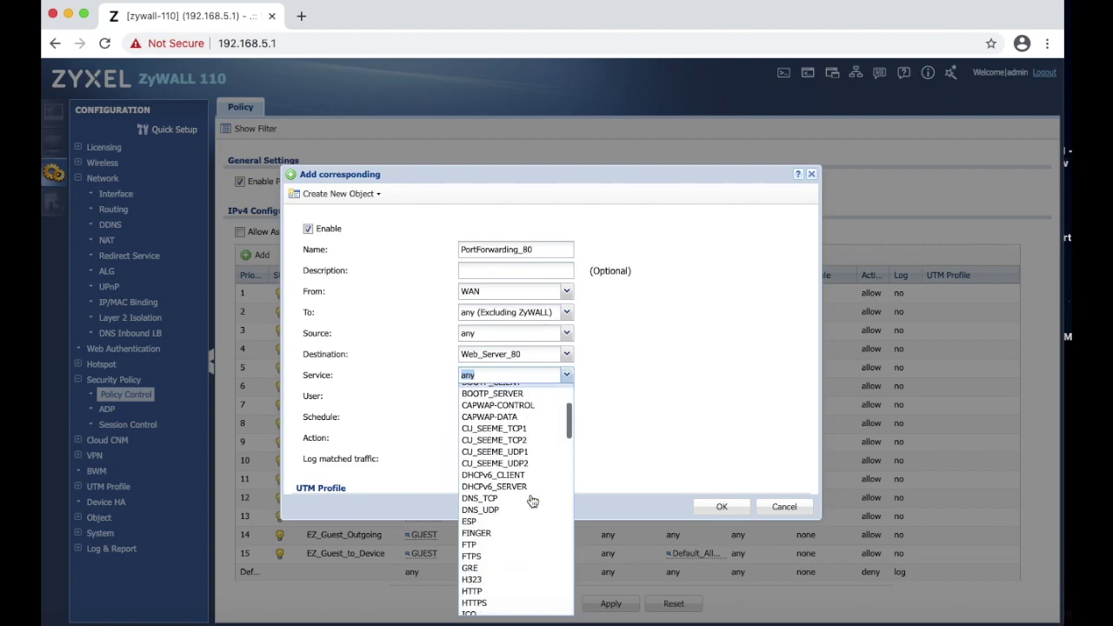
{"action": "scroll", "coordinate": [532, 502], "scroll_direction": "up", "scroll_amount": 3}
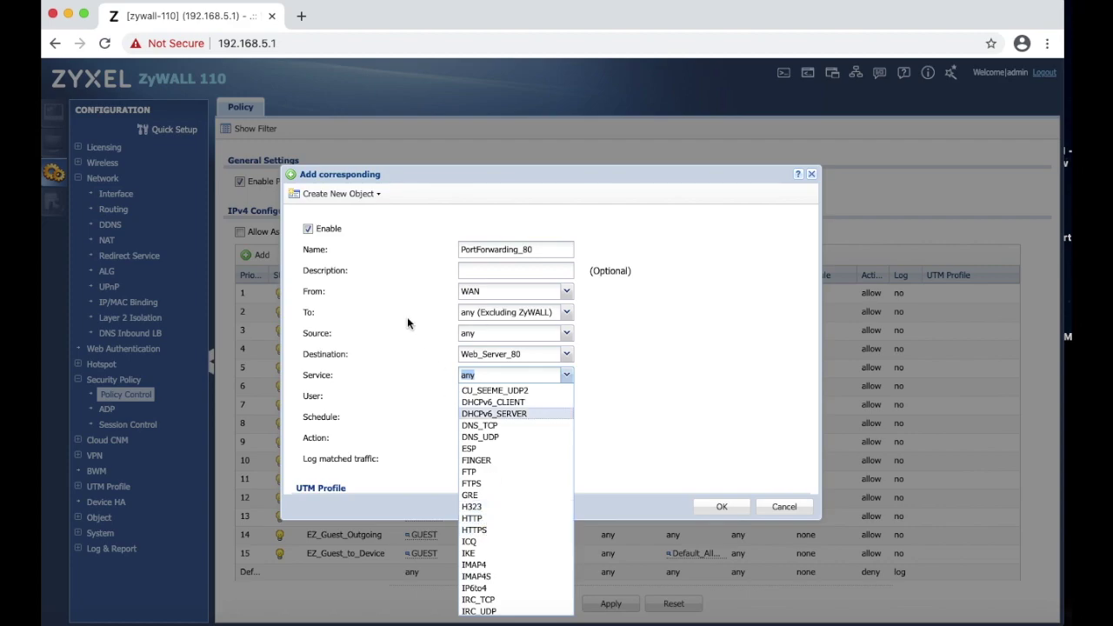
{"action": "left_click", "coordinate": [343, 195]}
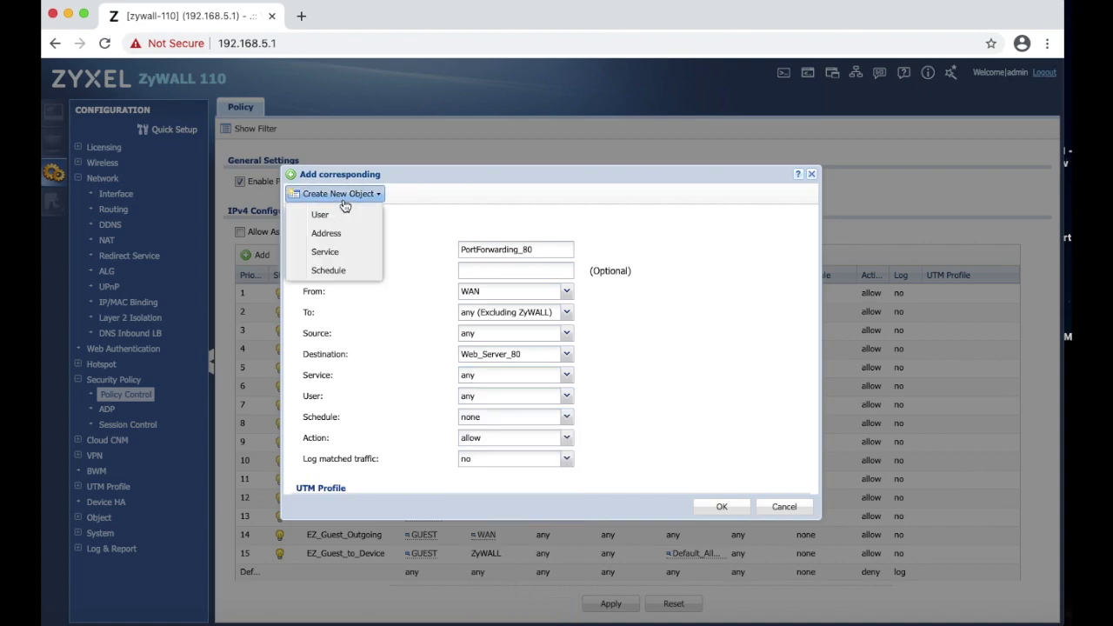
{"action": "left_click", "coordinate": [337, 252]}
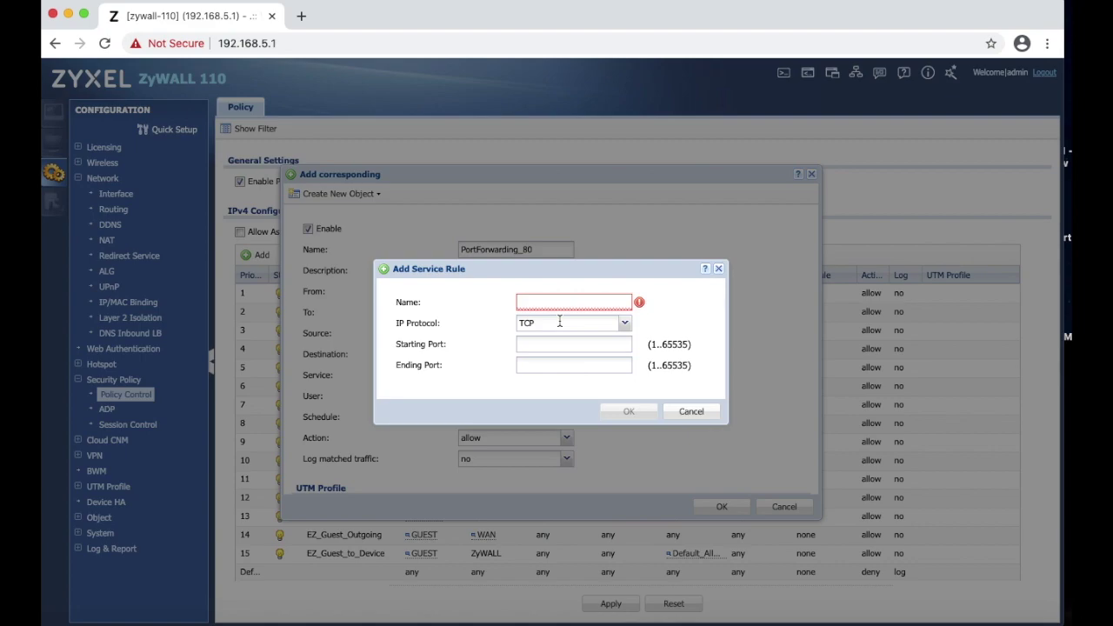
{"action": "left_click", "coordinate": [626, 325]}
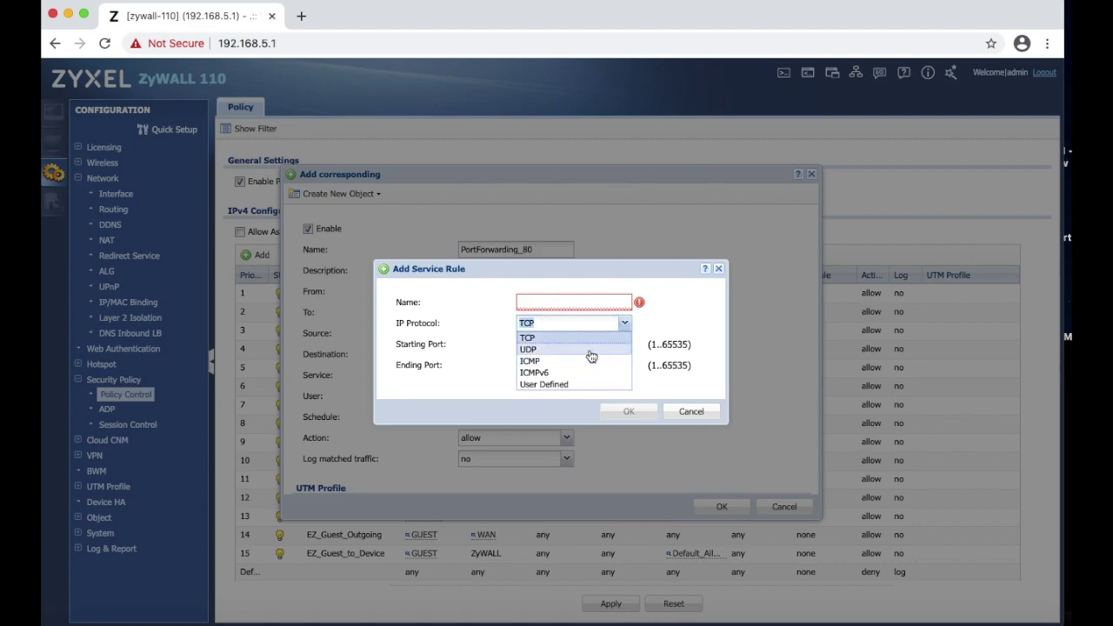
{"action": "left_click", "coordinate": [663, 319]}
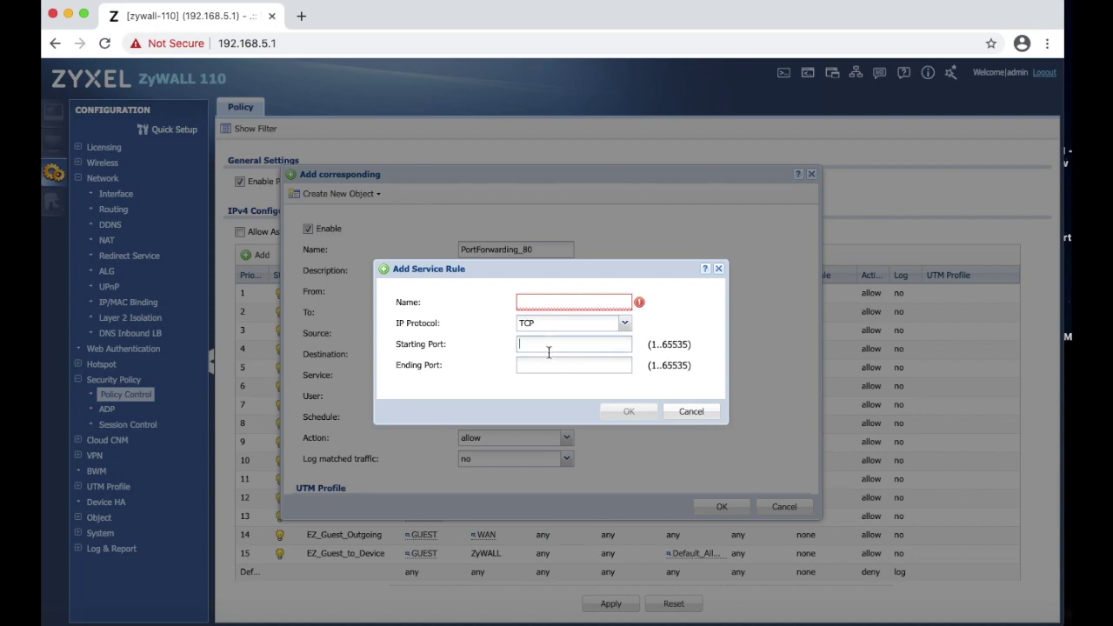
{"action": "left_click", "coordinate": [550, 366]}
Discard the new service object and set the PortForwarding_80 rule's Service to HTTP.
{"action": "left_click", "coordinate": [689, 410]}
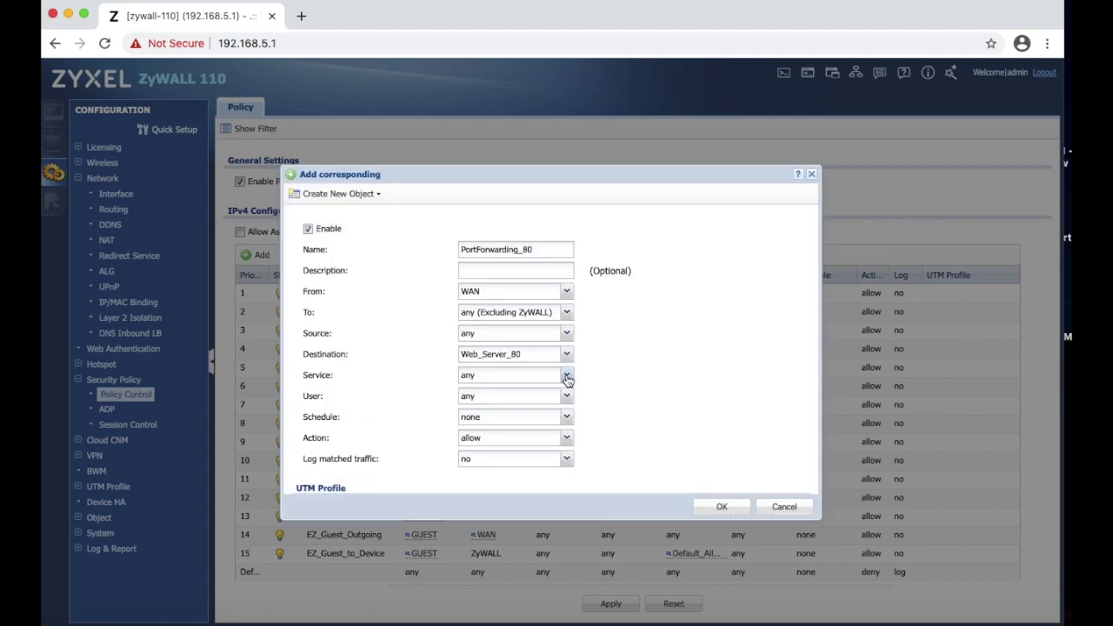
{"action": "left_click", "coordinate": [567, 377]}
{"action": "scroll", "coordinate": [530, 512], "scroll_direction": "down", "scroll_amount": 3}
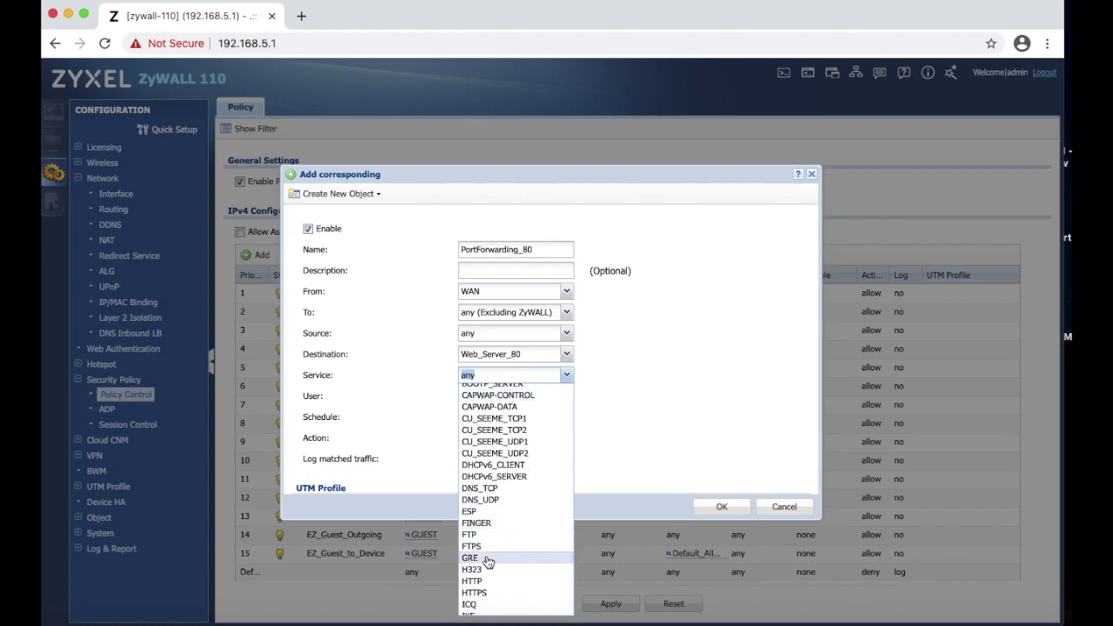
{"action": "scroll", "coordinate": [489, 561], "scroll_direction": "down", "scroll_amount": 2}
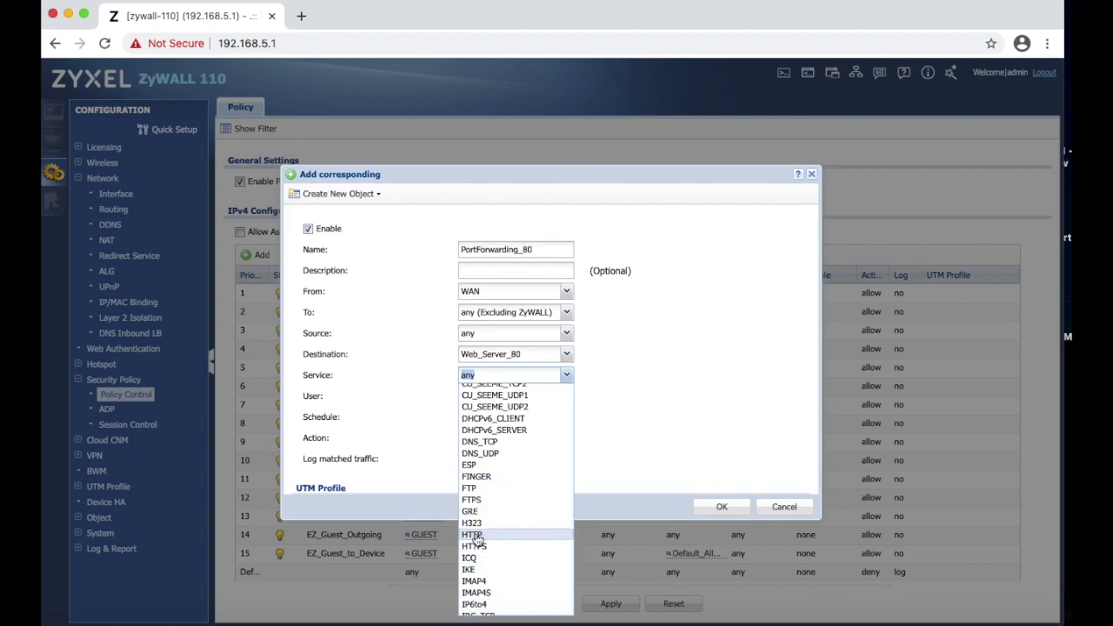
{"action": "left_click", "coordinate": [478, 535]}
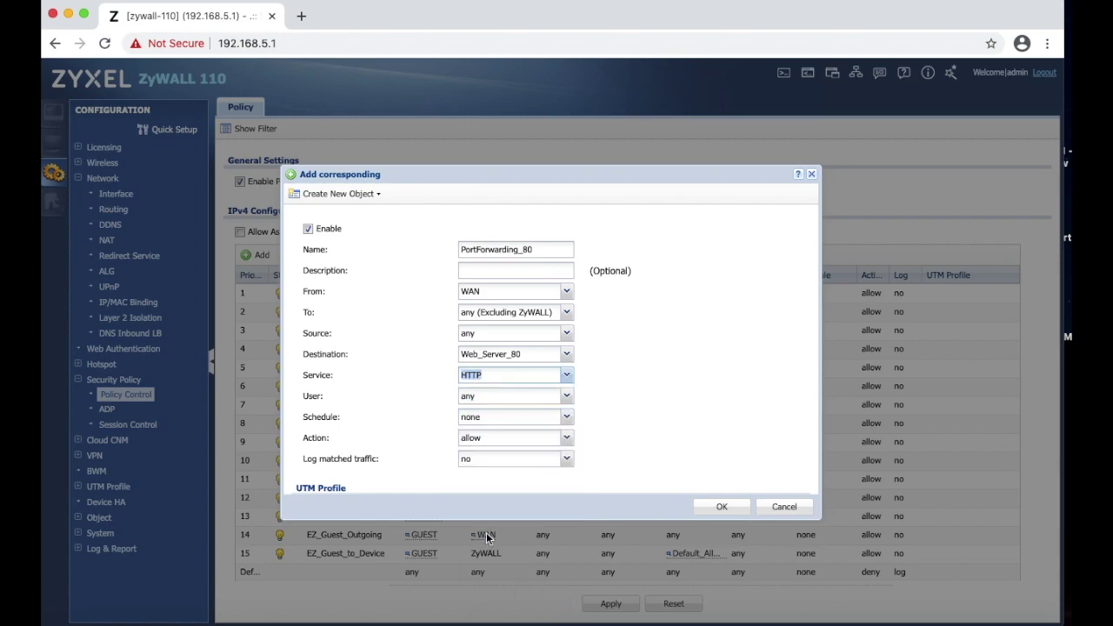
{"action": "left_click", "coordinate": [571, 447]}
{"action": "left_click", "coordinate": [526, 452]}
{"action": "scroll", "coordinate": [634, 430], "scroll_direction": "down", "scroll_amount": 2}
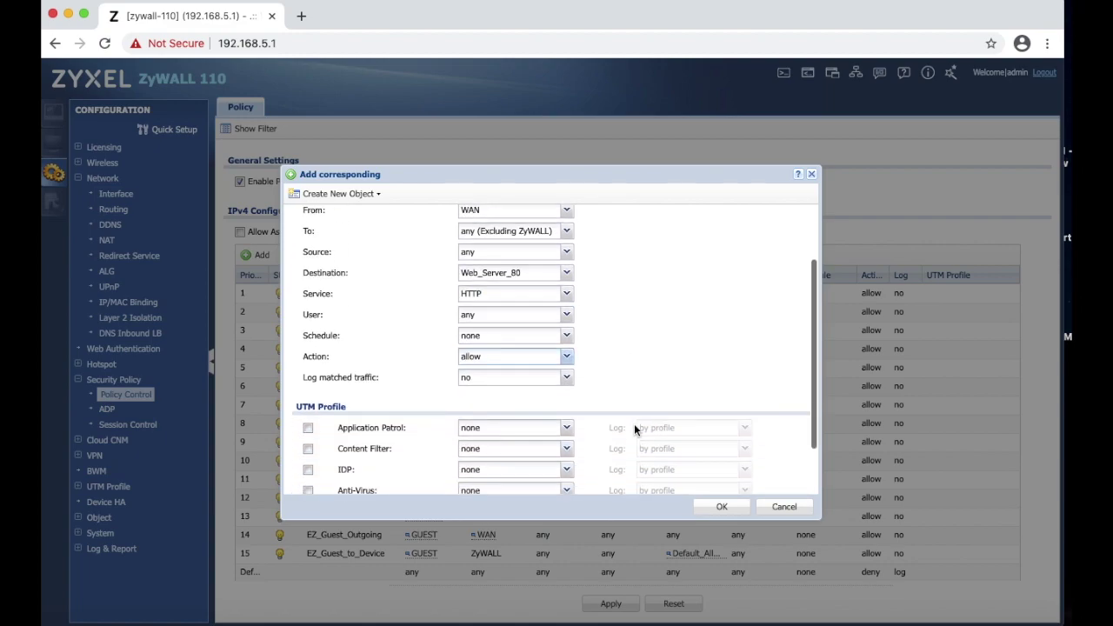
{"action": "left_click", "coordinate": [569, 379]}
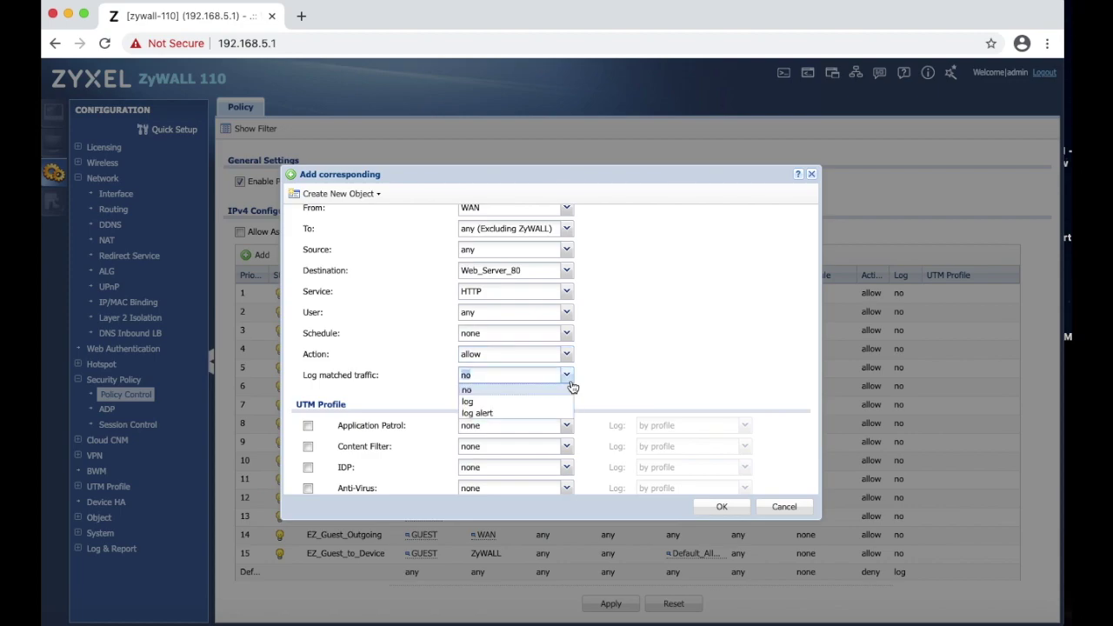
{"action": "left_click", "coordinate": [513, 389]}
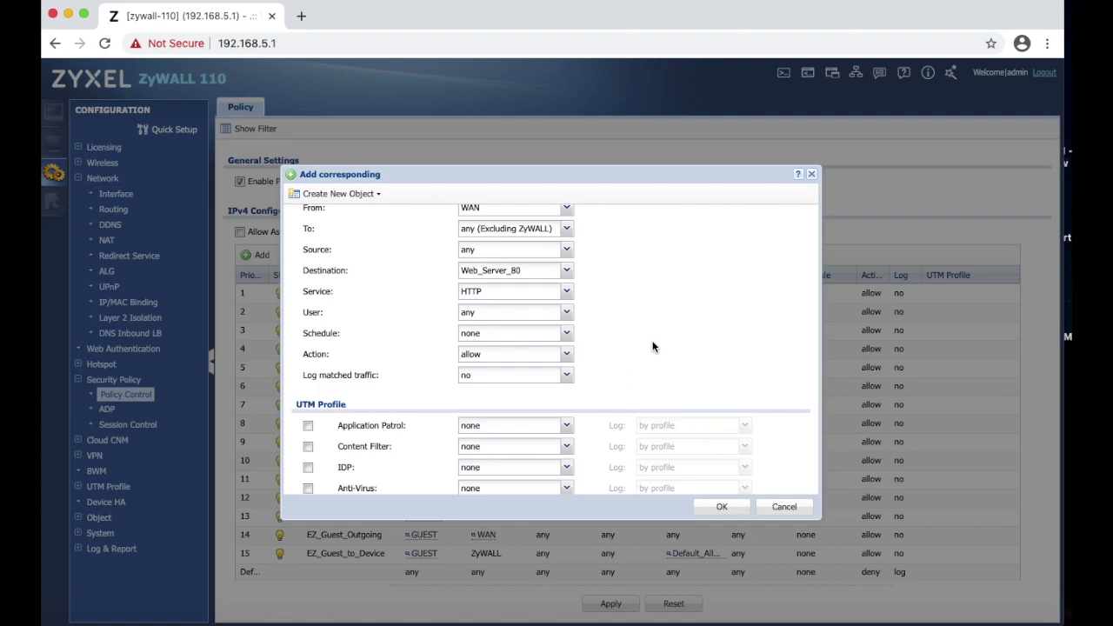
{"action": "scroll", "coordinate": [636, 358], "scroll_direction": "down", "scroll_amount": 2}
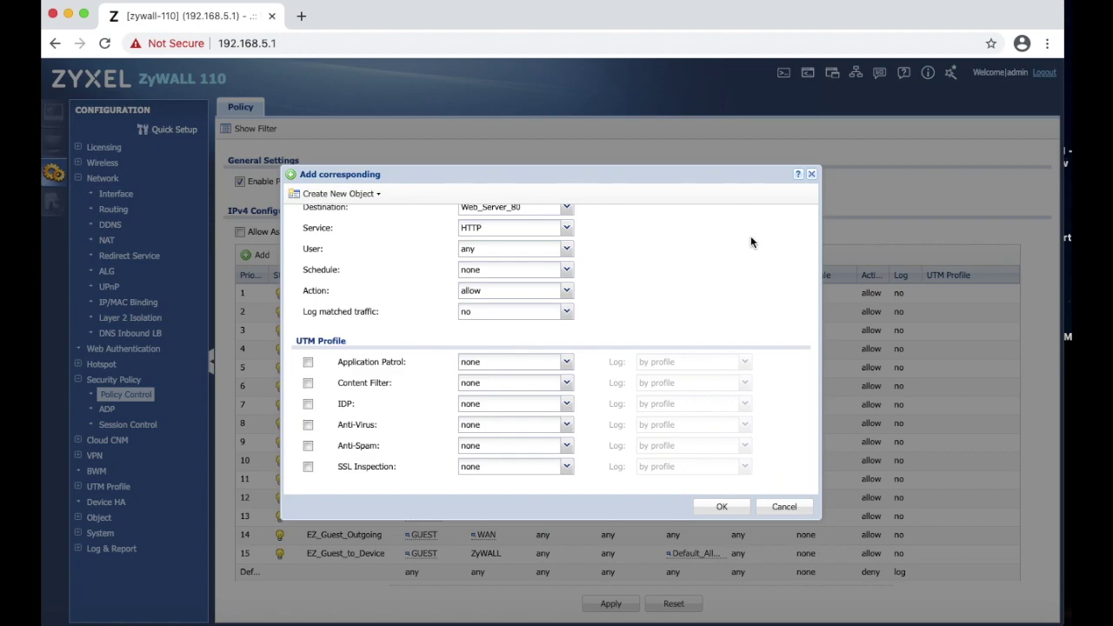
{"action": "scroll", "coordinate": [751, 242], "scroll_direction": "up", "scroll_amount": 5}
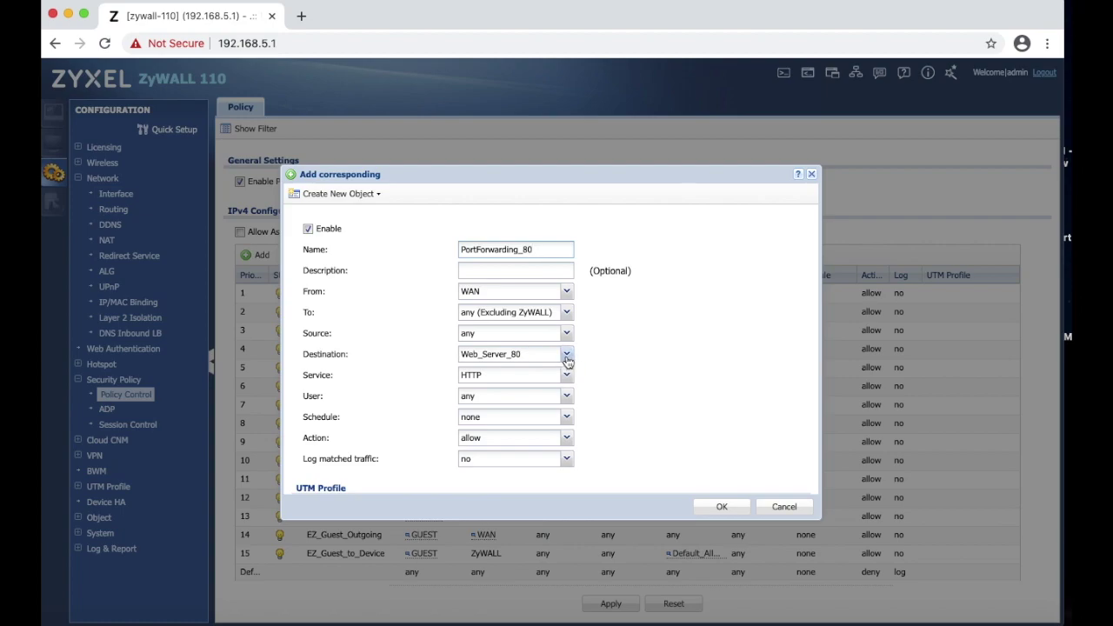
{"action": "left_click", "coordinate": [495, 377]}
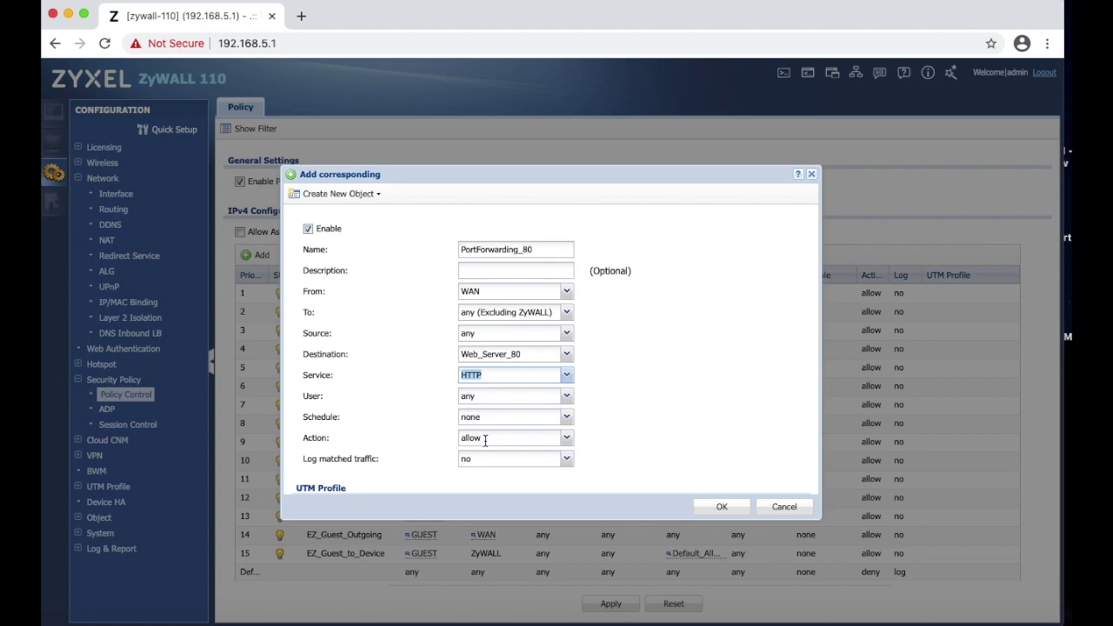
Save the PortForwarding_80 WAN-to-Web_Server_80 HTTP rule at priority 1 and apply the changes.
{"action": "left_click", "coordinate": [720, 507]}
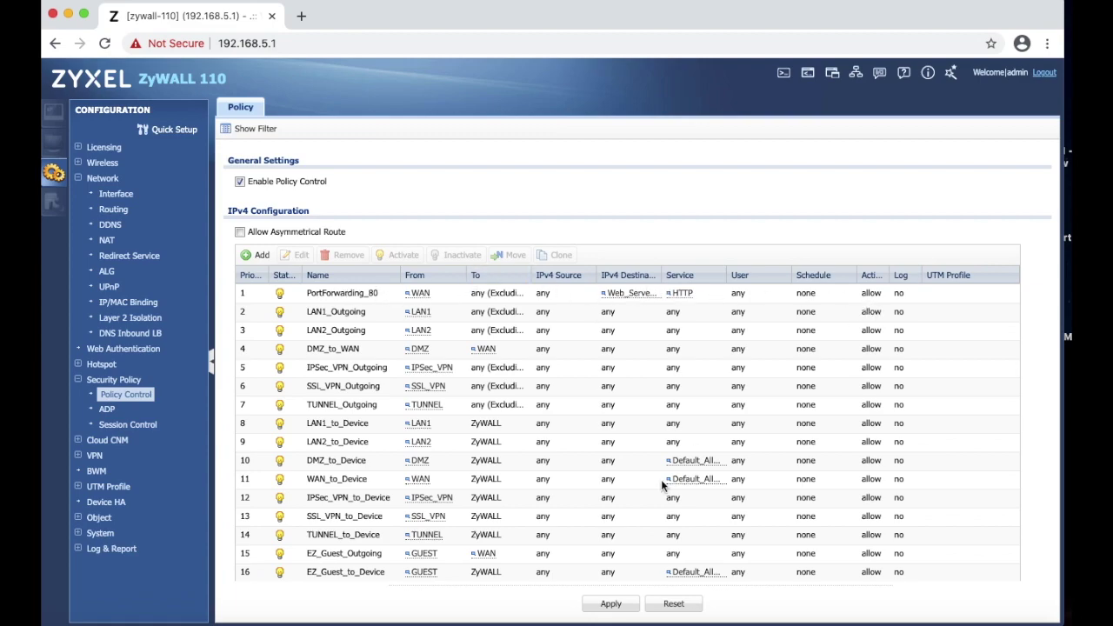
{"action": "left_click", "coordinate": [608, 603]}
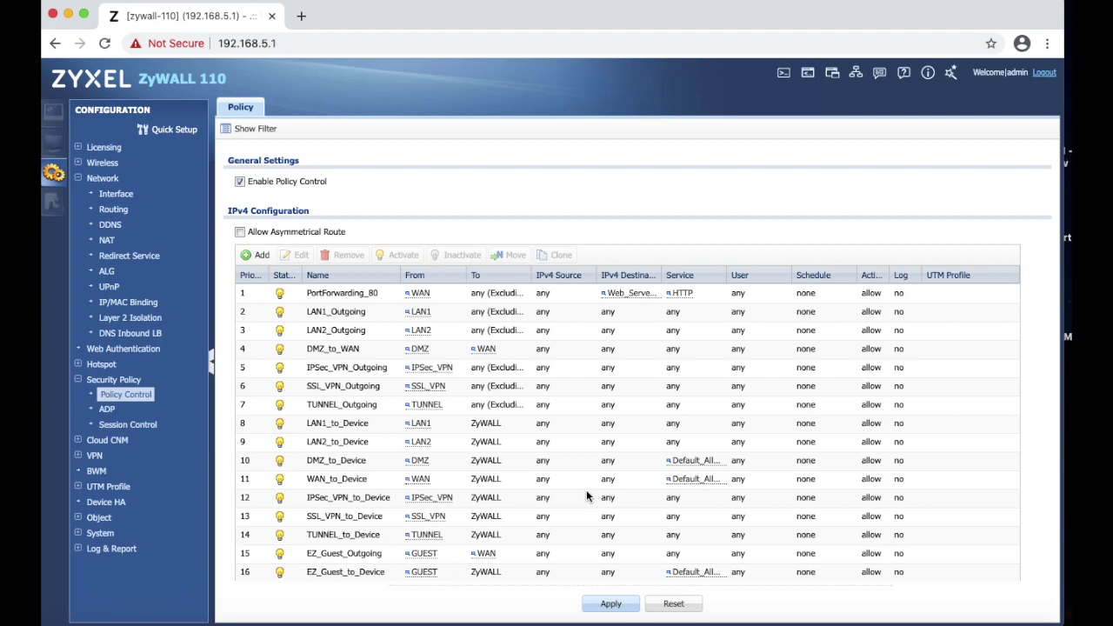
{"action": "scroll", "coordinate": [586, 489], "scroll_direction": "down", "scroll_amount": 2}
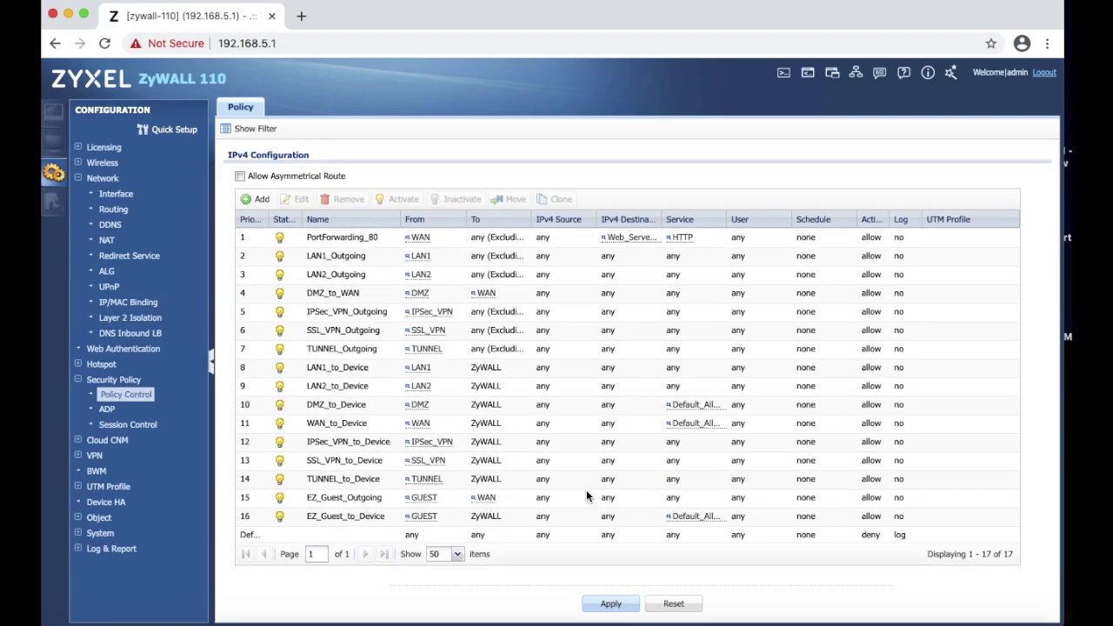